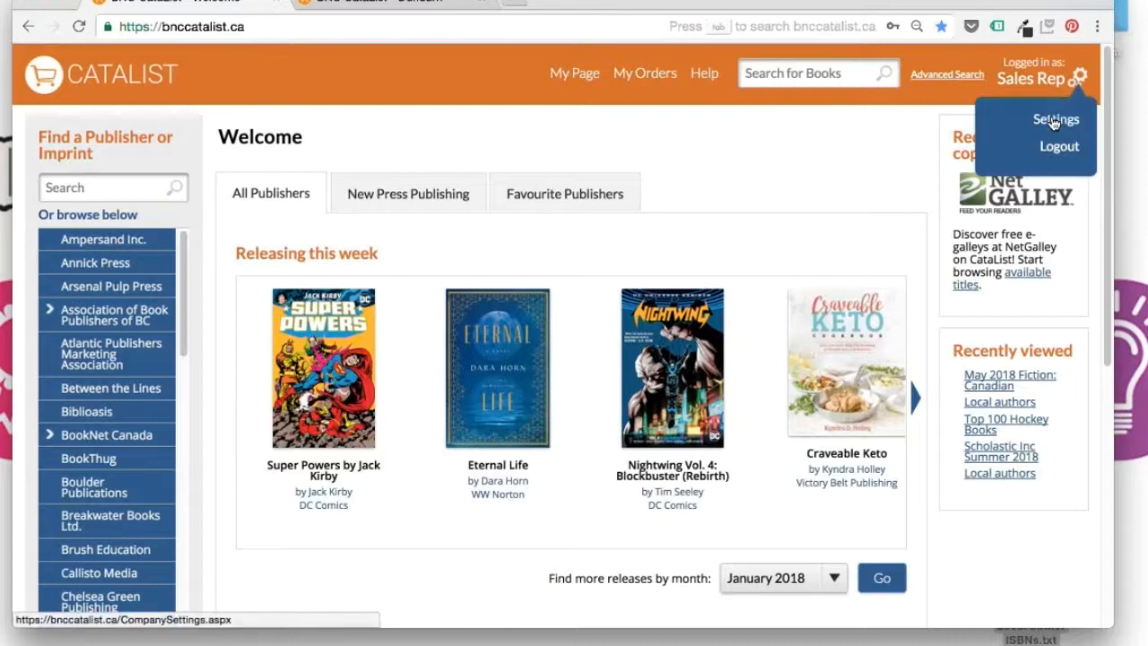
Go to account Settings and view the Contact Lists section with the Museum stores list
left_click(1055, 121)
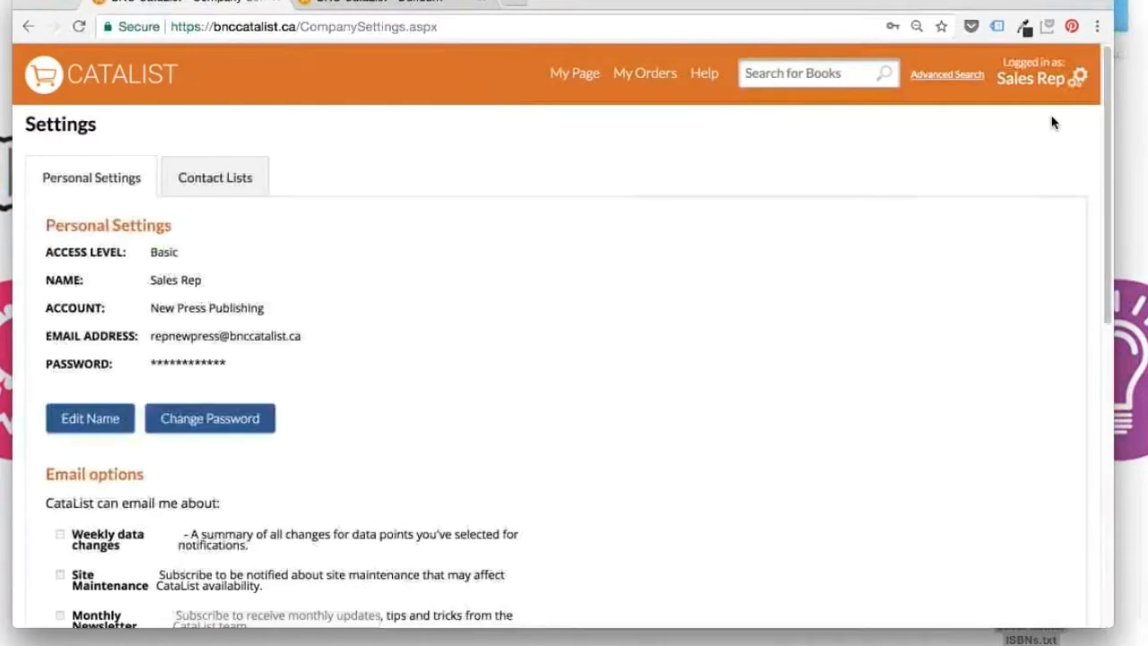
left_click(206, 176)
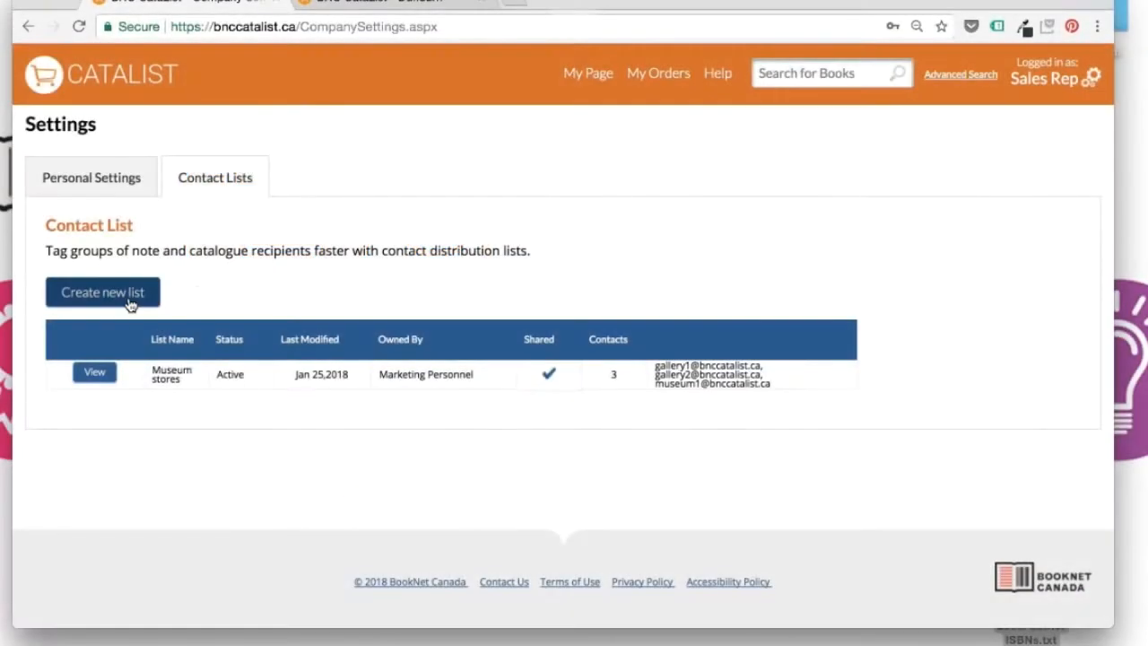
Create a contact list named for the Indie Books contact and add that contact's e-mail address
left_click(128, 303)
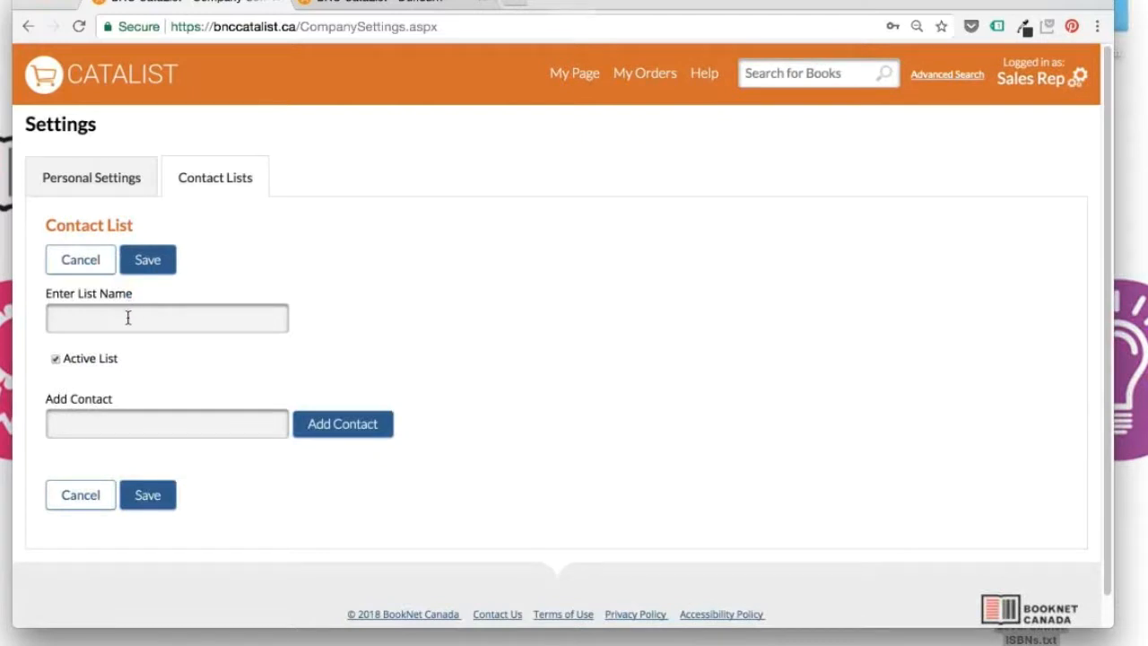
left_click(128, 317)
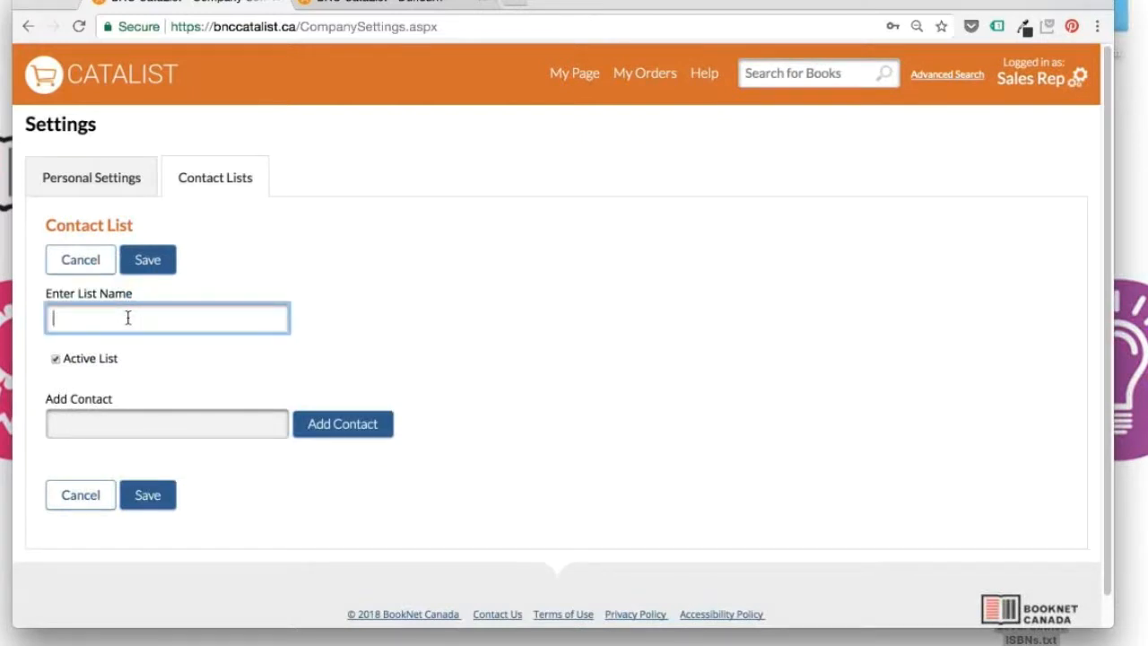
type("Clara at Indie Books")
left_click(78, 420)
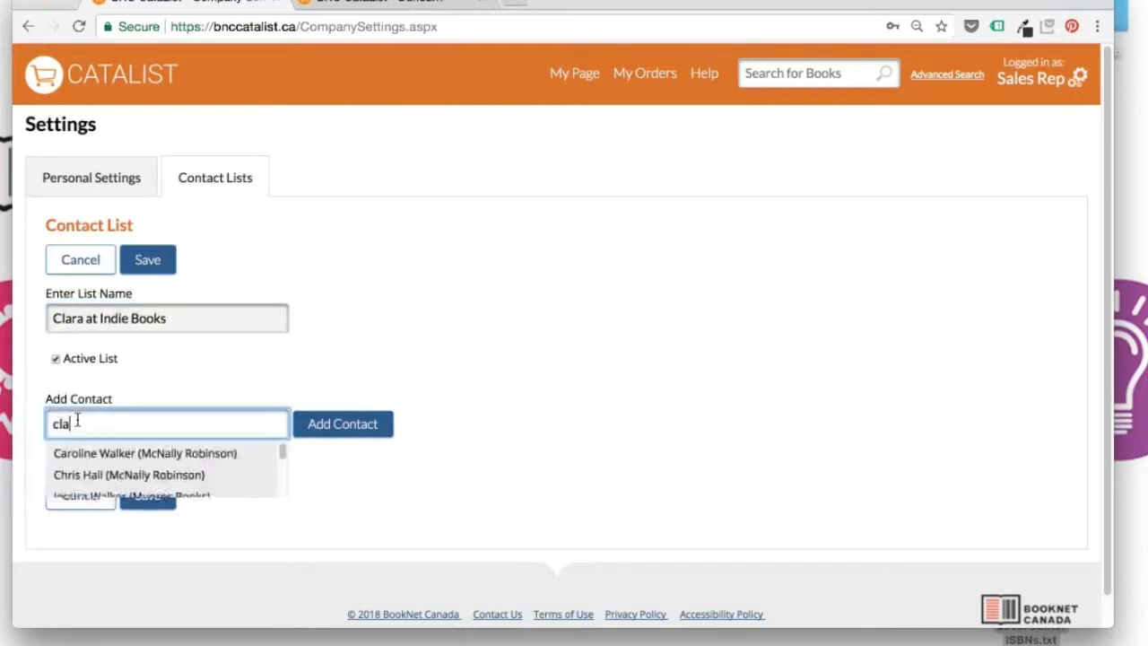
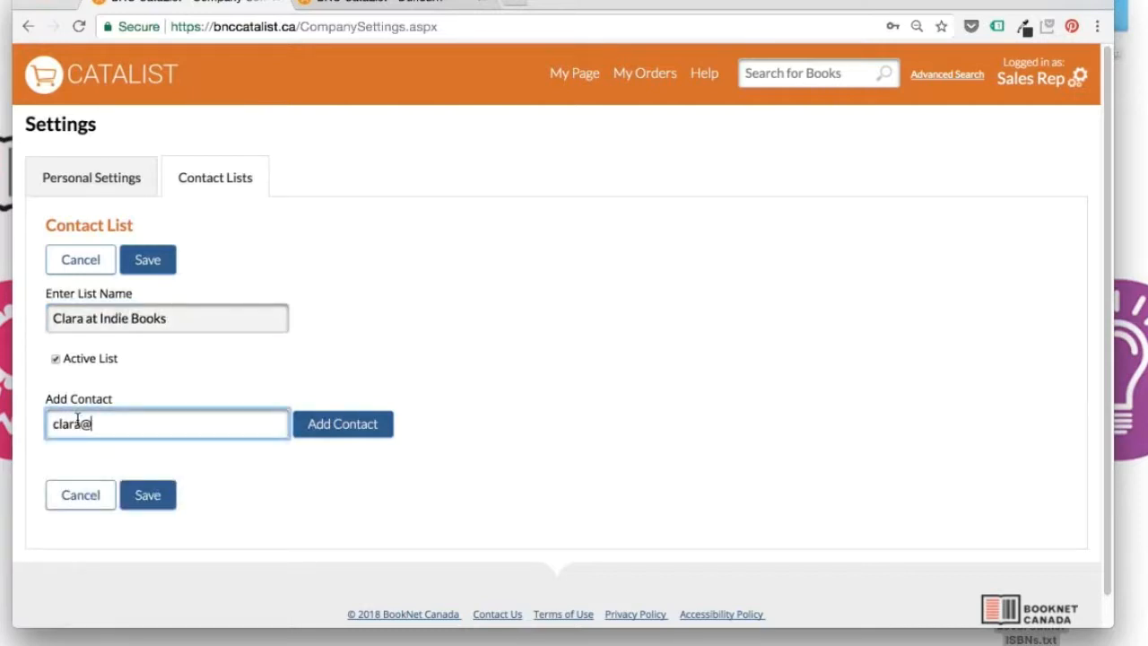
left_click(363, 437)
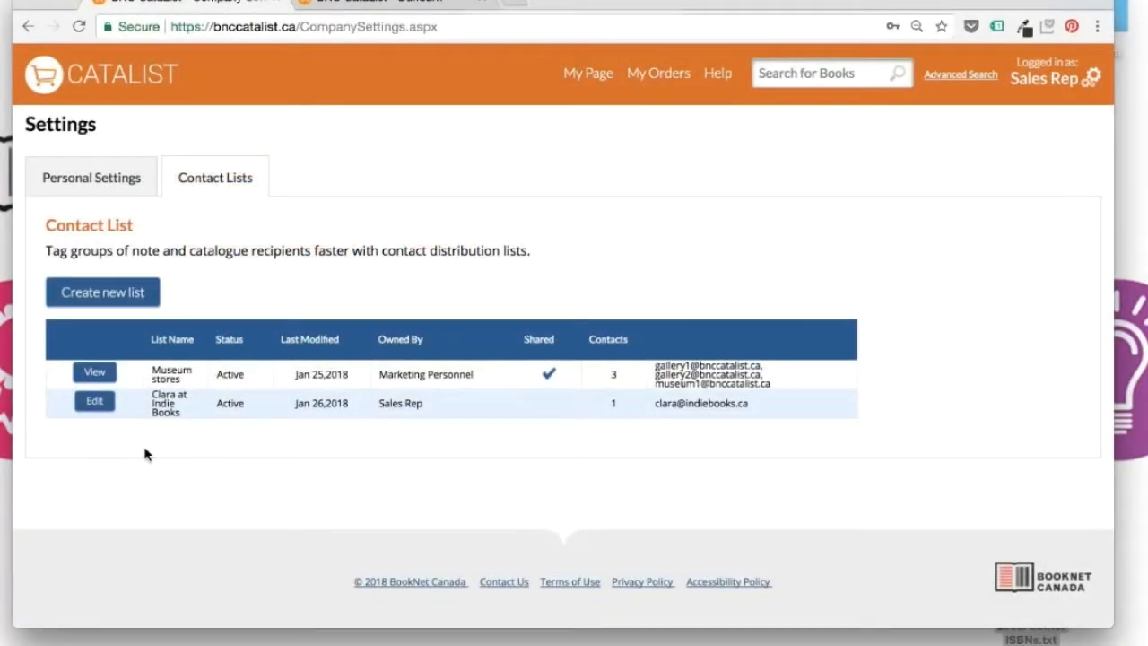
Start a new list named 'Local retailers' and add a first BNC Test Bookstore contact
left_click(114, 292)
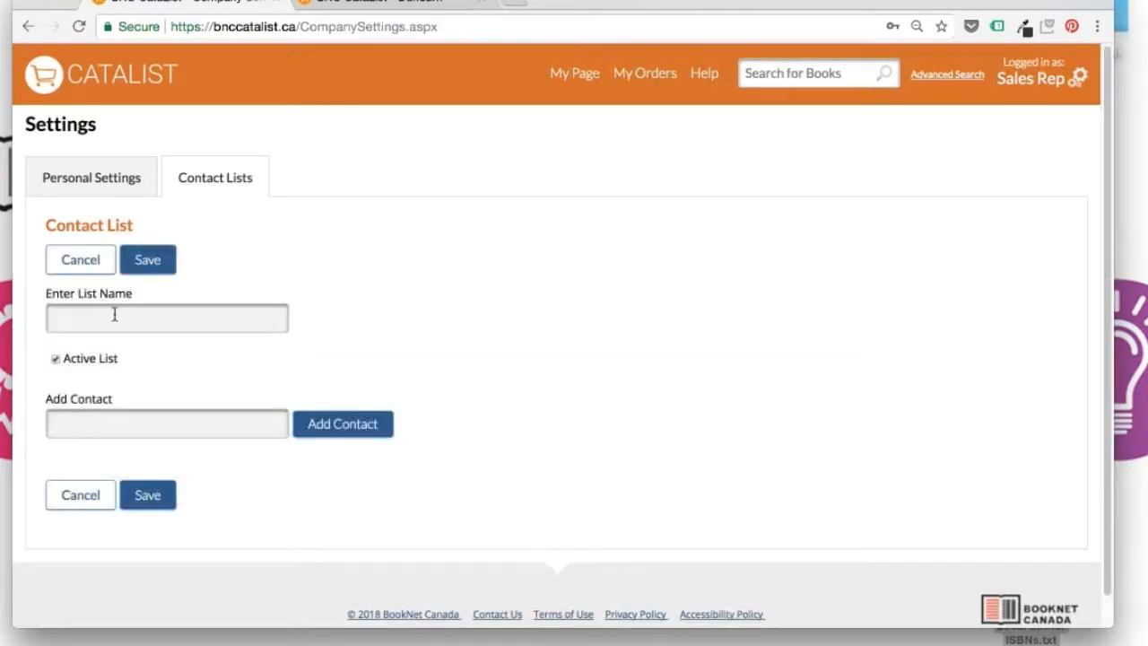
left_click(114, 314)
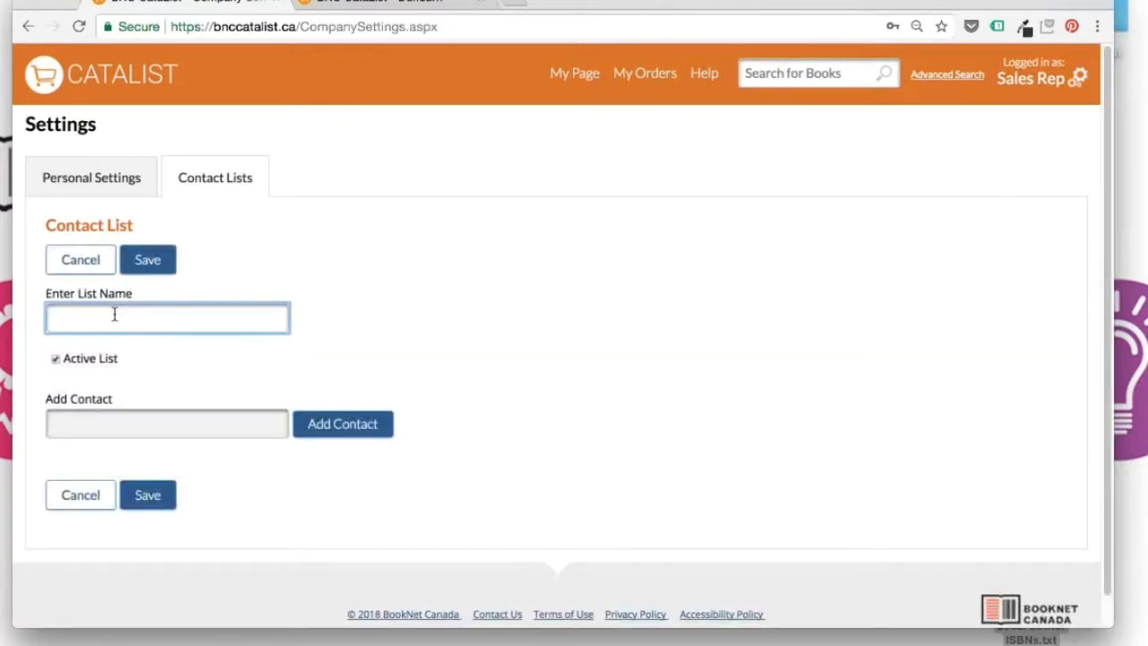
type("Local retailers")
left_click(125, 428)
type("ramo")
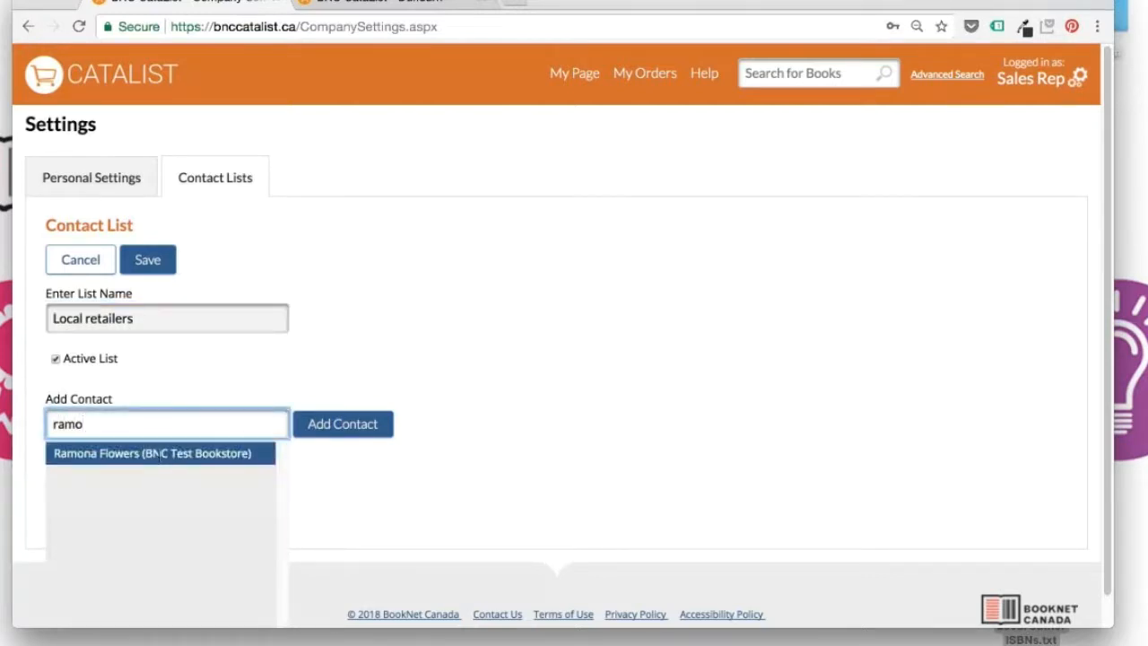
left_click(157, 453)
left_click(349, 436)
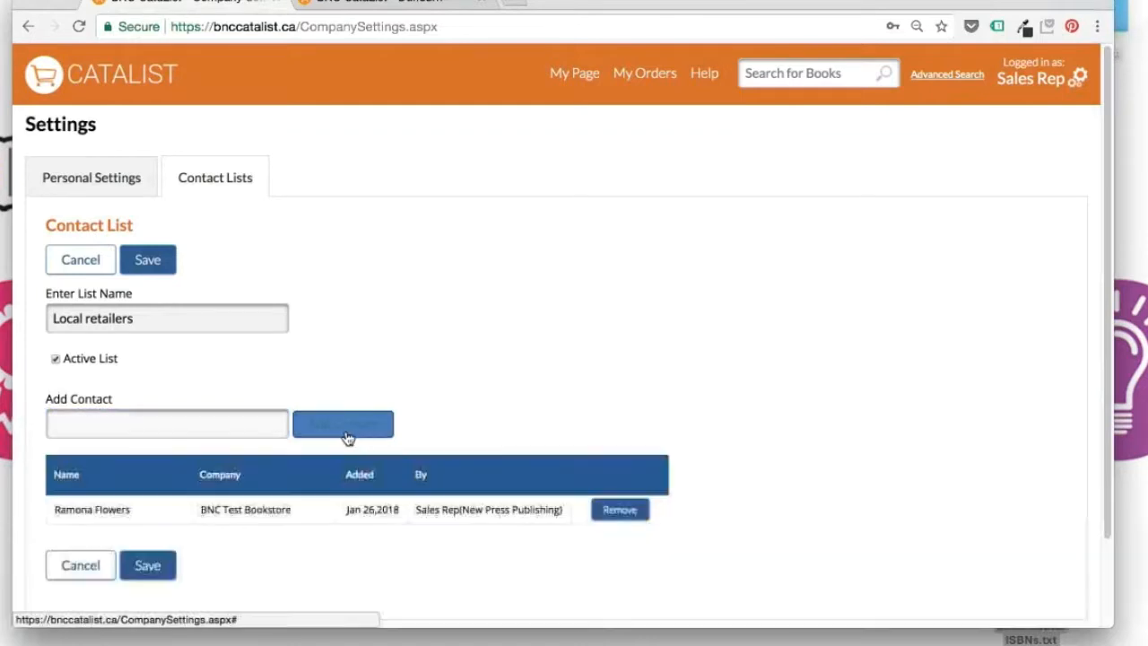
Add a second bookstore contact and a pasted retailer e-mail, then save the list
left_click(186, 425)
type("scott")
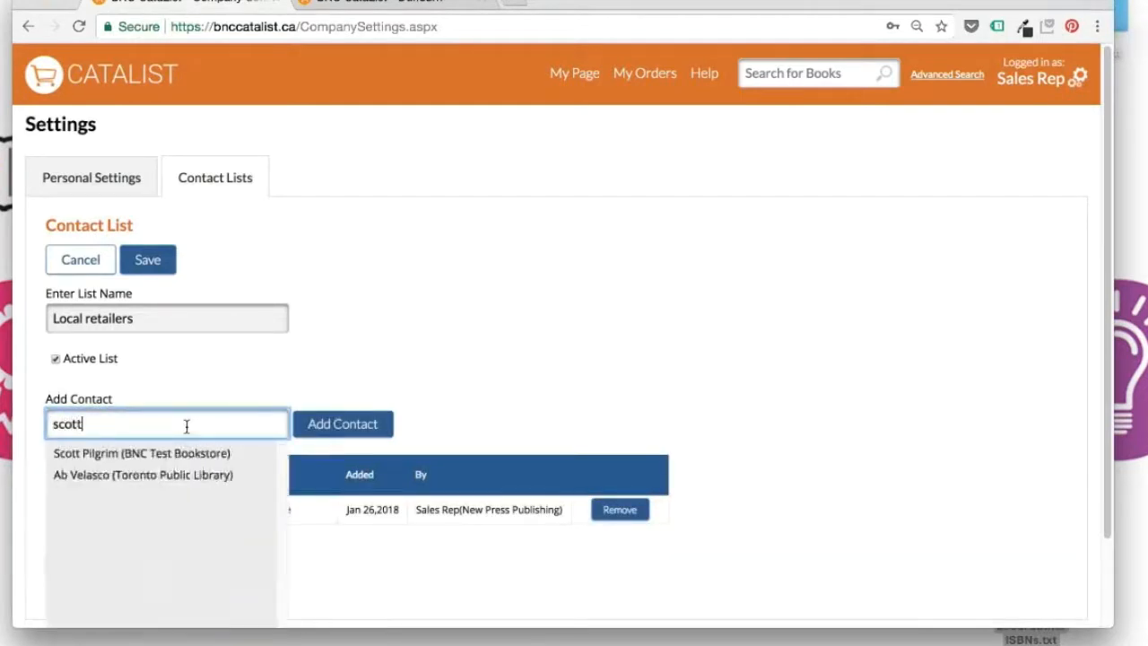
left_click(198, 450)
left_click(348, 437)
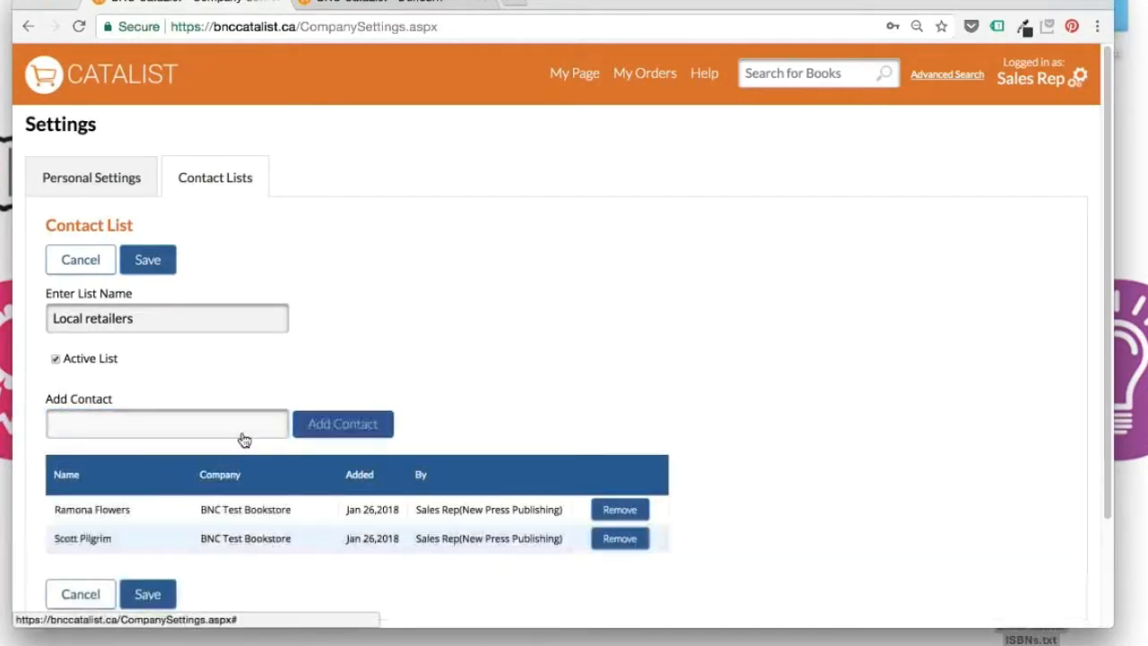
left_click(178, 431)
key("ctrl+v")
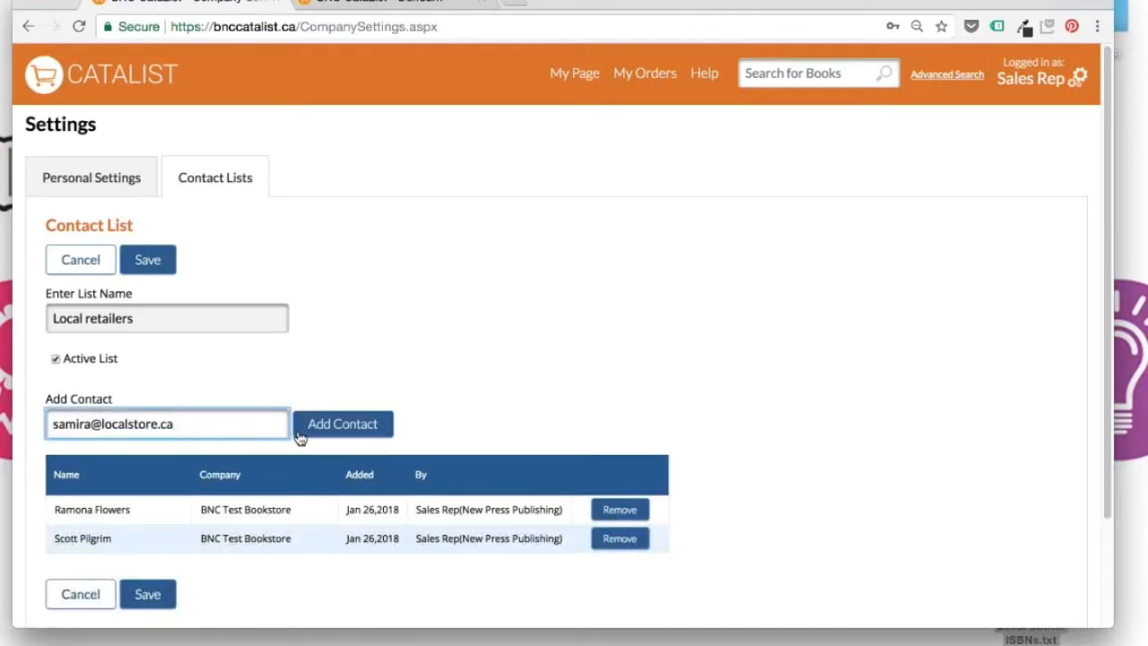
left_click(347, 436)
scroll(321, 523, "down", 1)
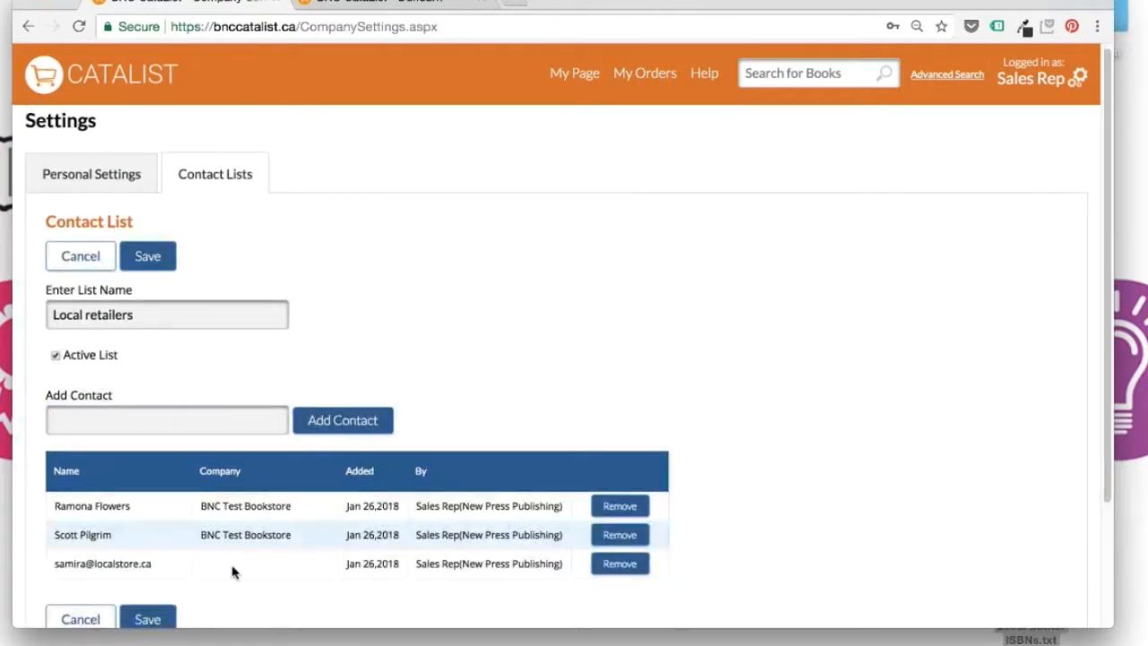
left_click(130, 619)
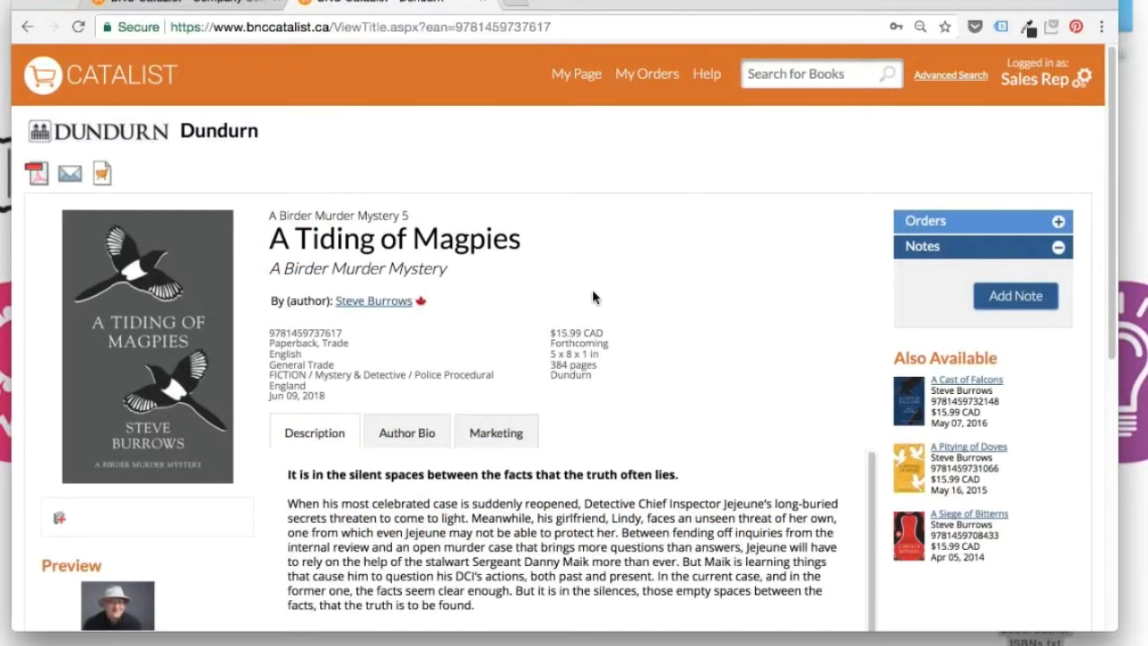
Add a note on A Tiding of Magpies with pasted text about its predecessor
left_click(1025, 305)
left_click(896, 511)
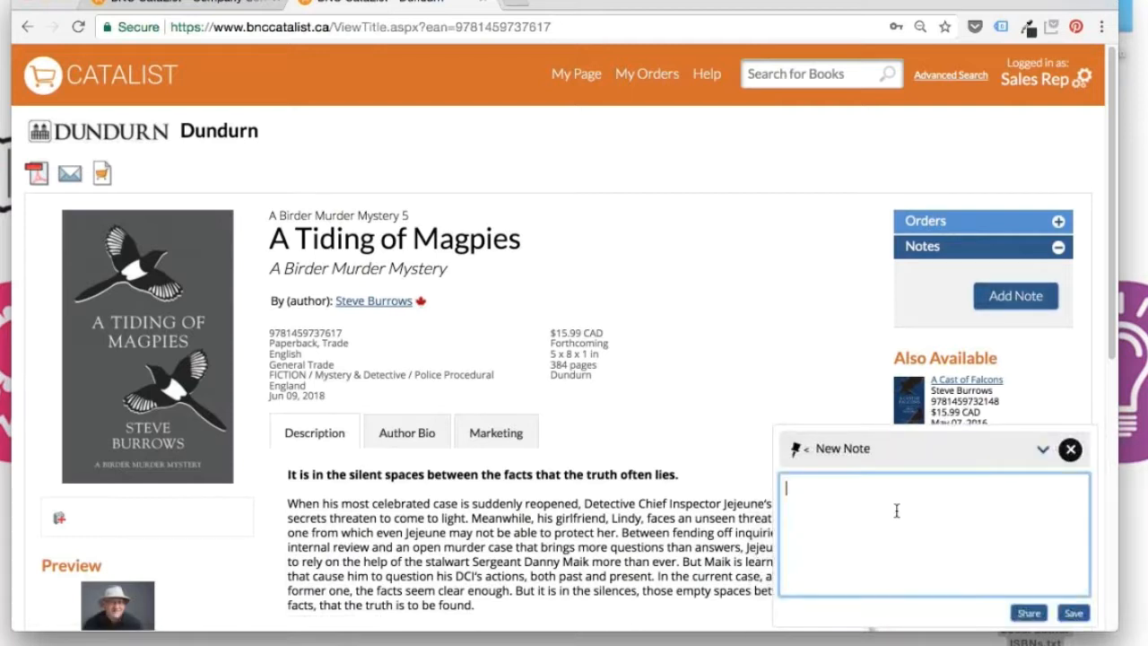
type("The previous book in the Birder Murder series, A Shimmer of Hummingbirds, was a Loan Stars Top Pick in March 2017")
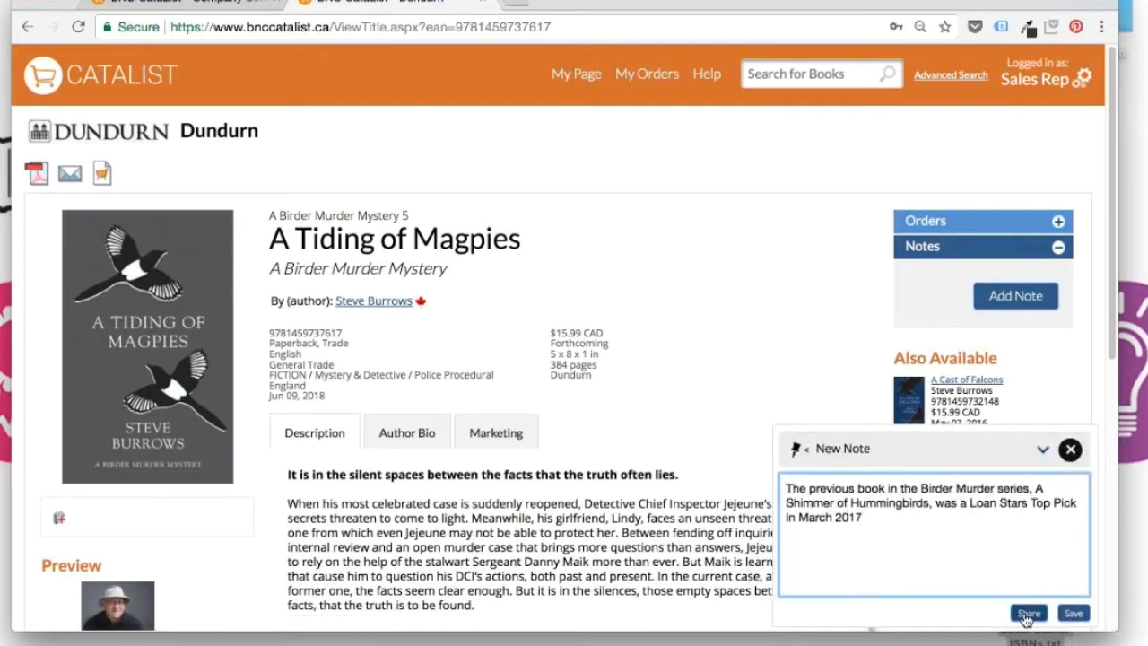
left_click(1028, 615)
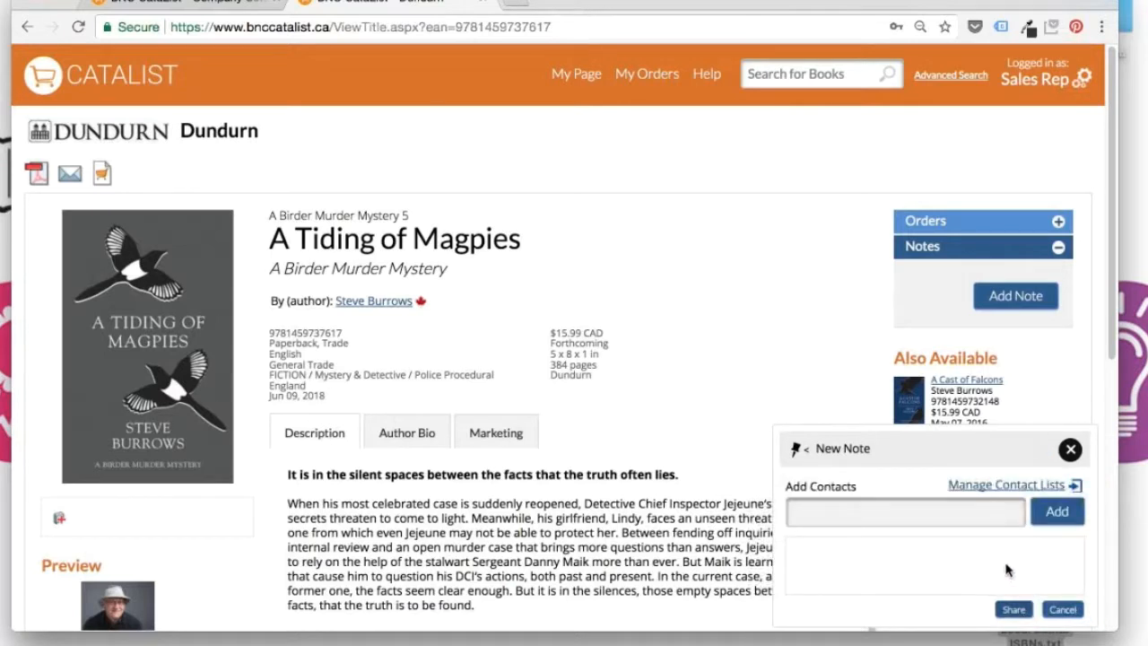
Share the note with the Indie Books contact list and a test bookstore contact
left_click(961, 513)
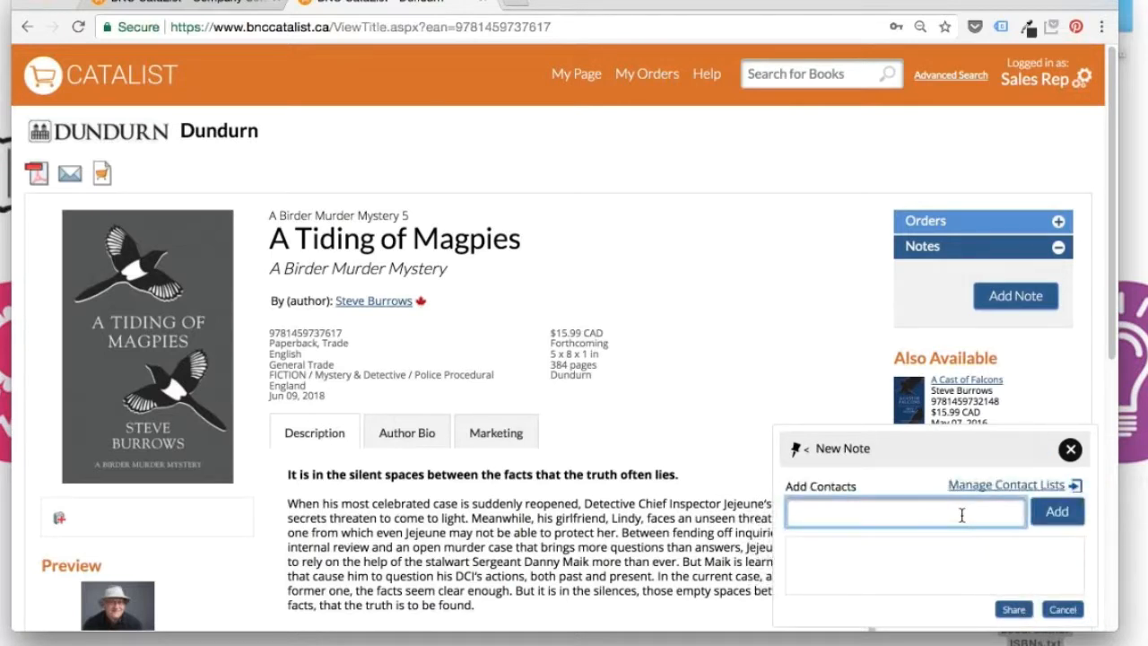
type("clara")
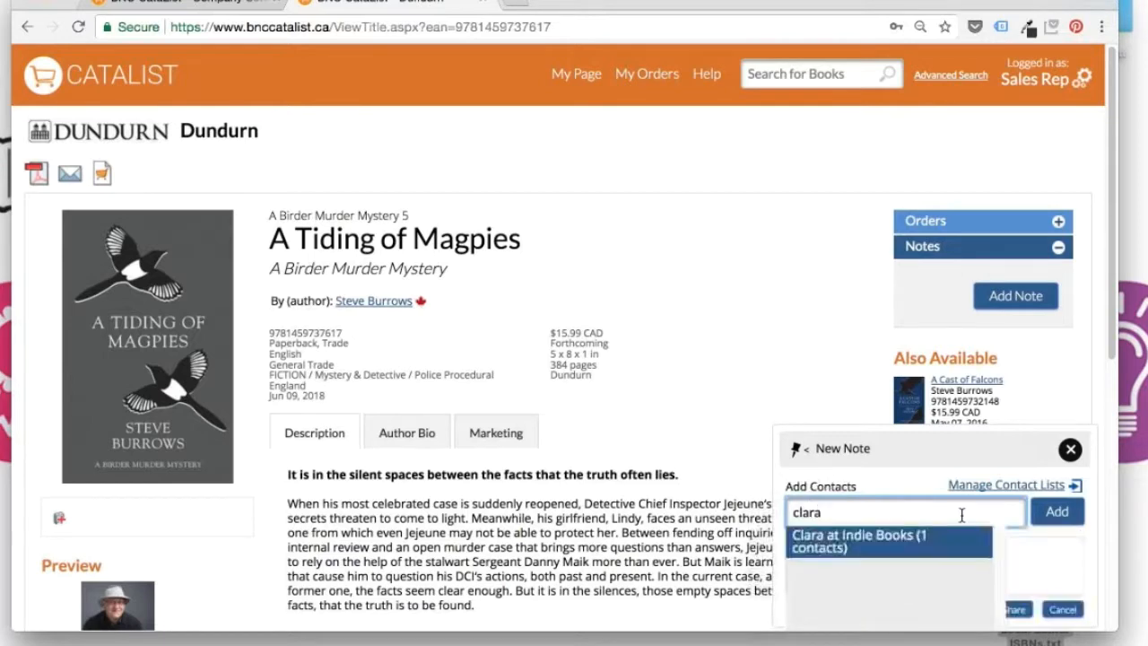
left_click(918, 553)
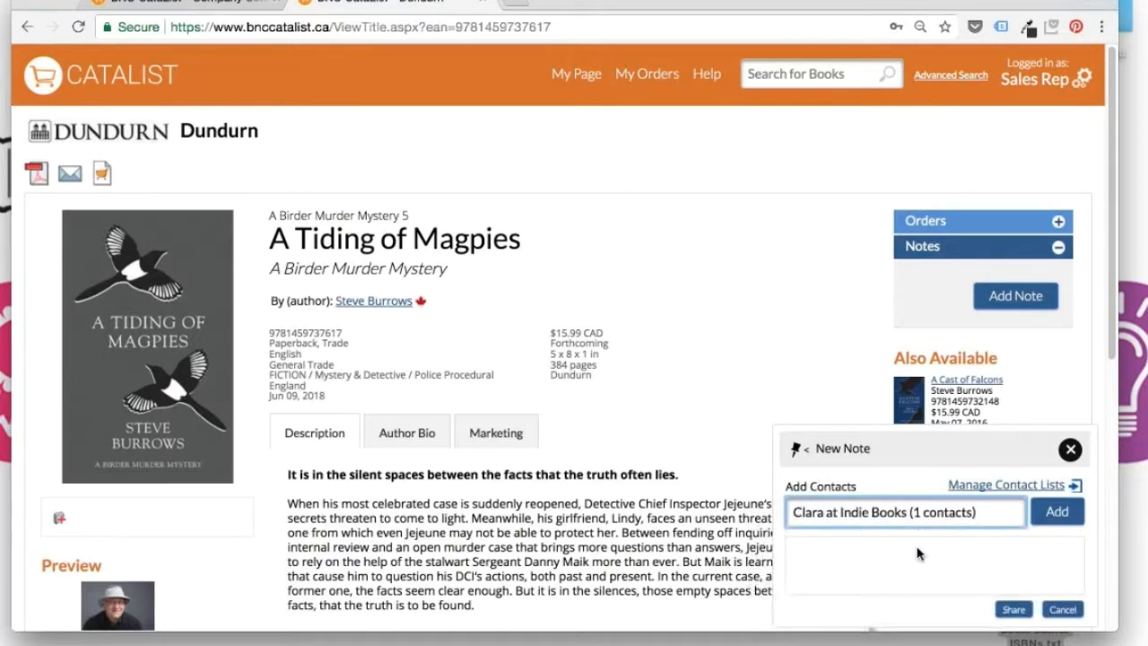
left_click(1066, 518)
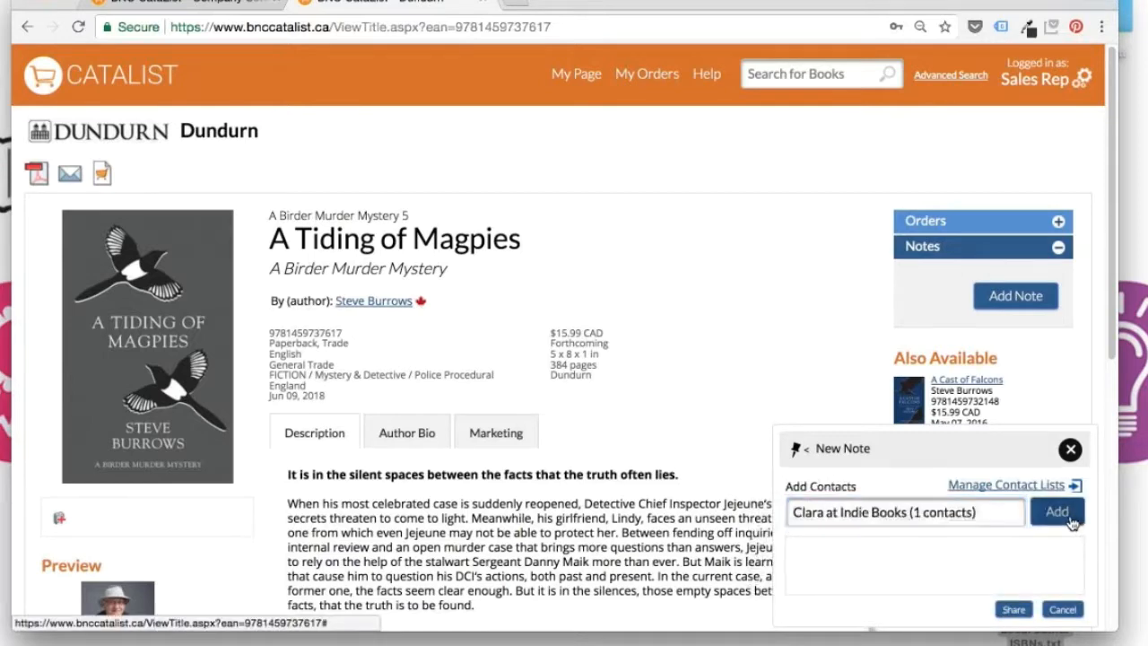
left_click(943, 514)
type("r")
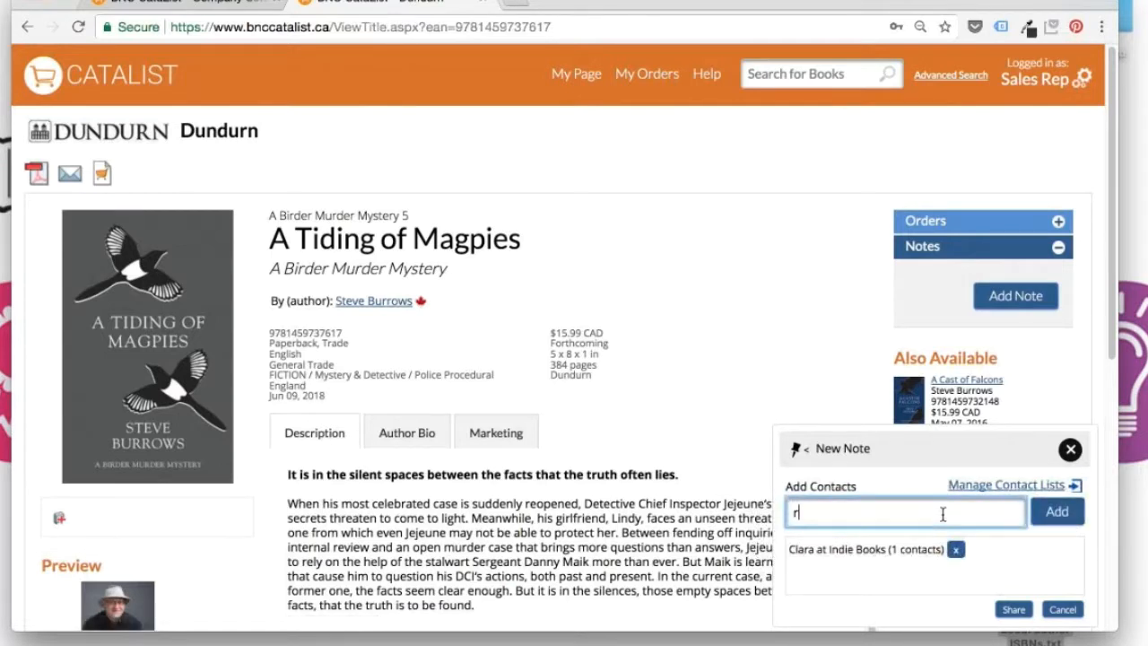
type("amona")
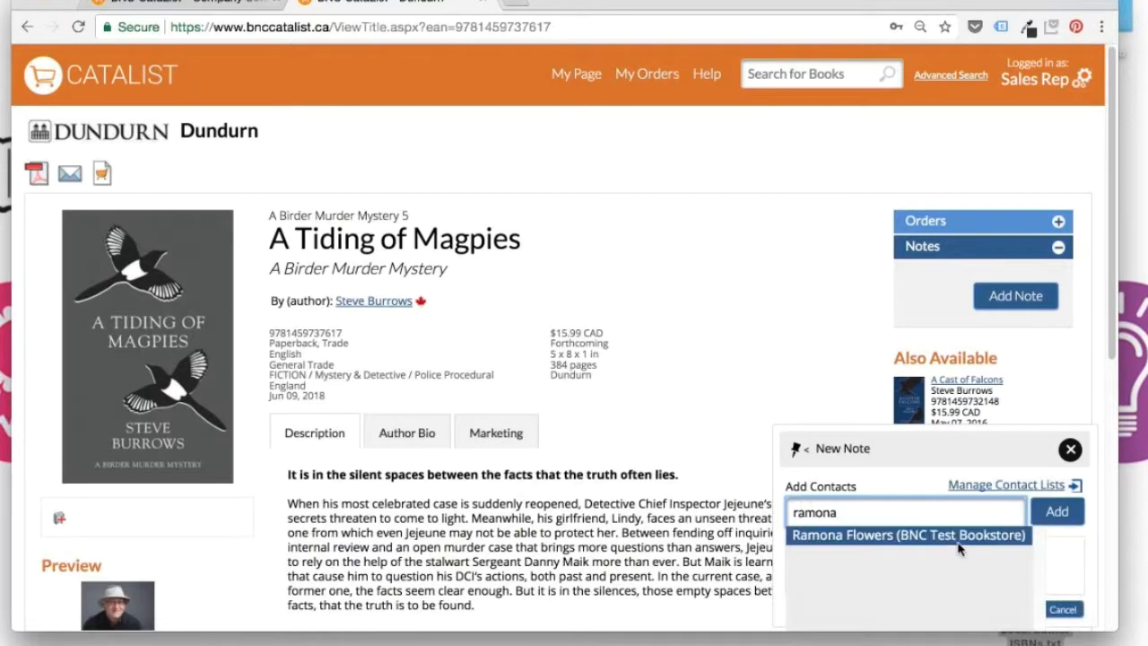
left_click(957, 543)
left_click(1057, 511)
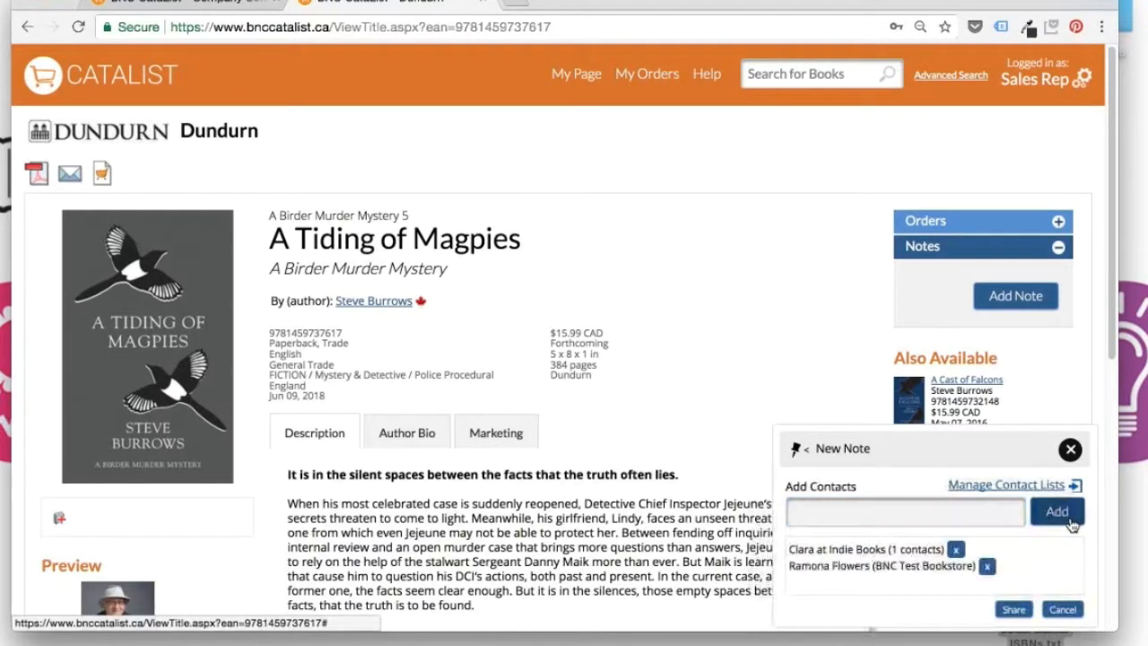
left_click(1015, 608)
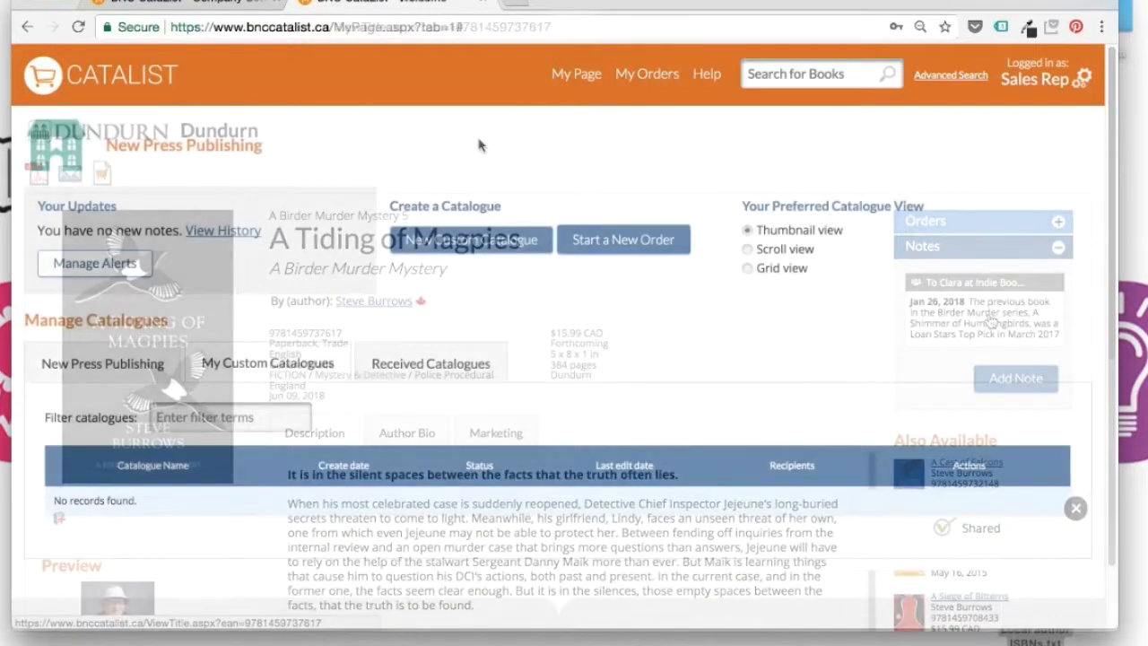
Start a new custom catalogue and name it 'Local authors'
left_click(476, 242)
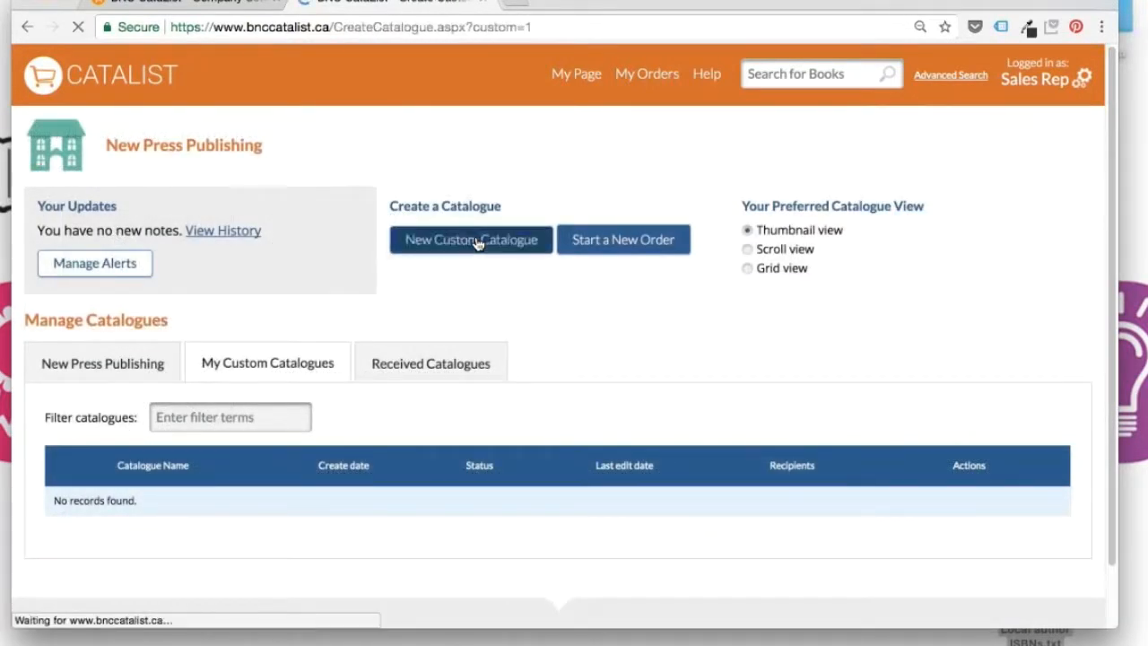
left_click(381, 352)
type("Local")
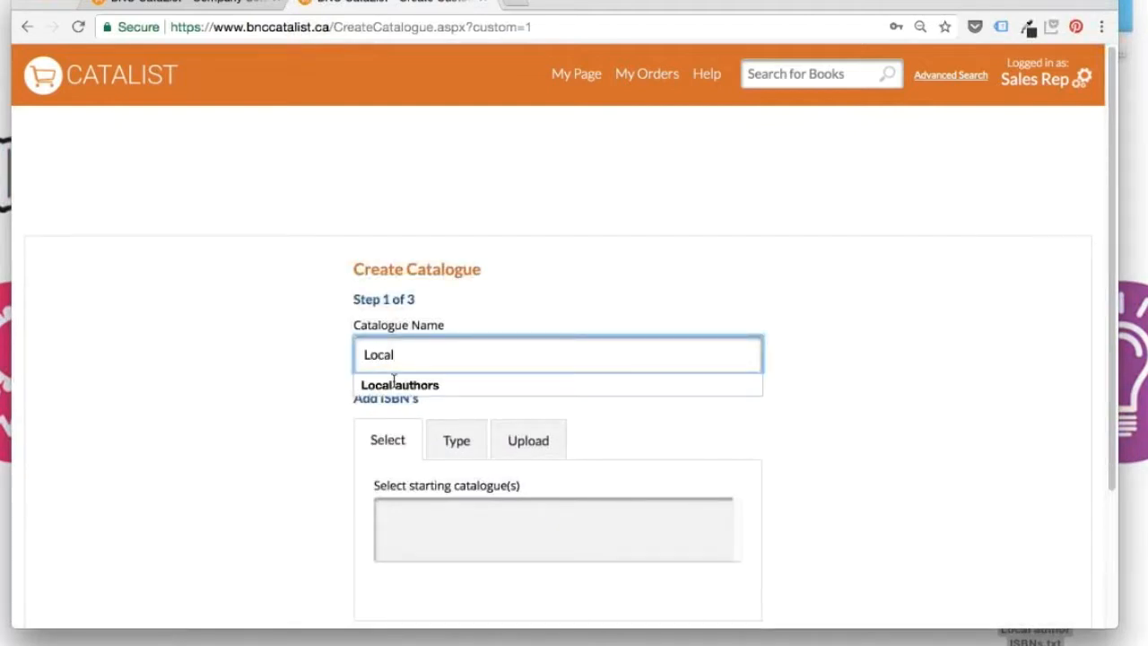
left_click(386, 384)
left_click(439, 536)
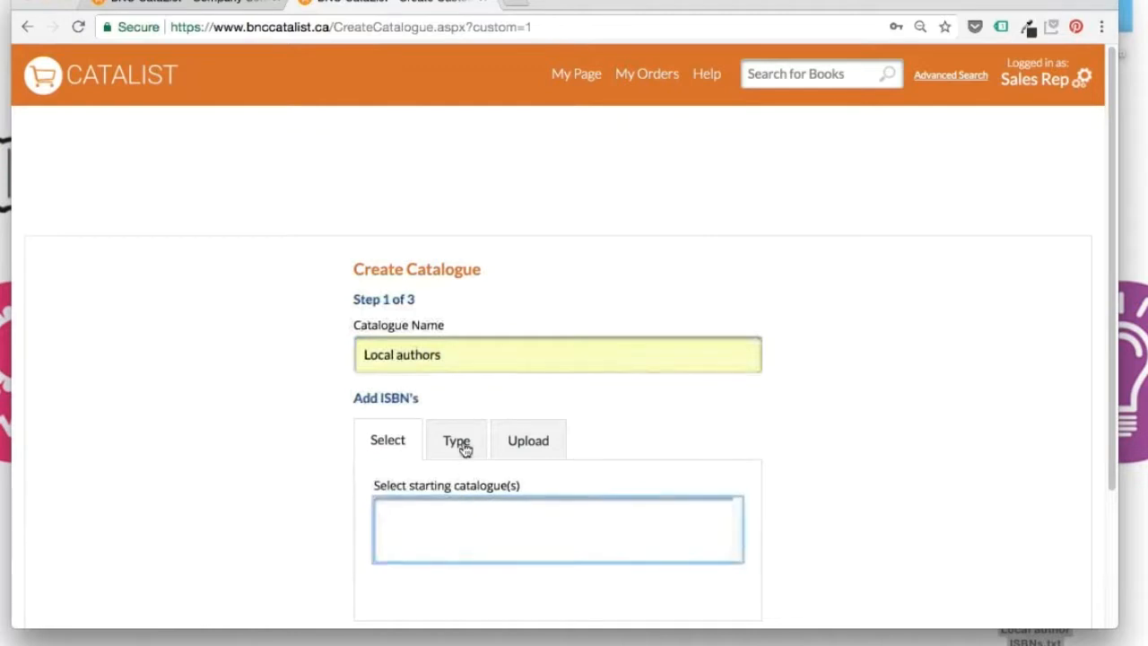
Paste the five ISBNs by hand and continue to the confirmation step
left_click(455, 440)
left_click(459, 529)
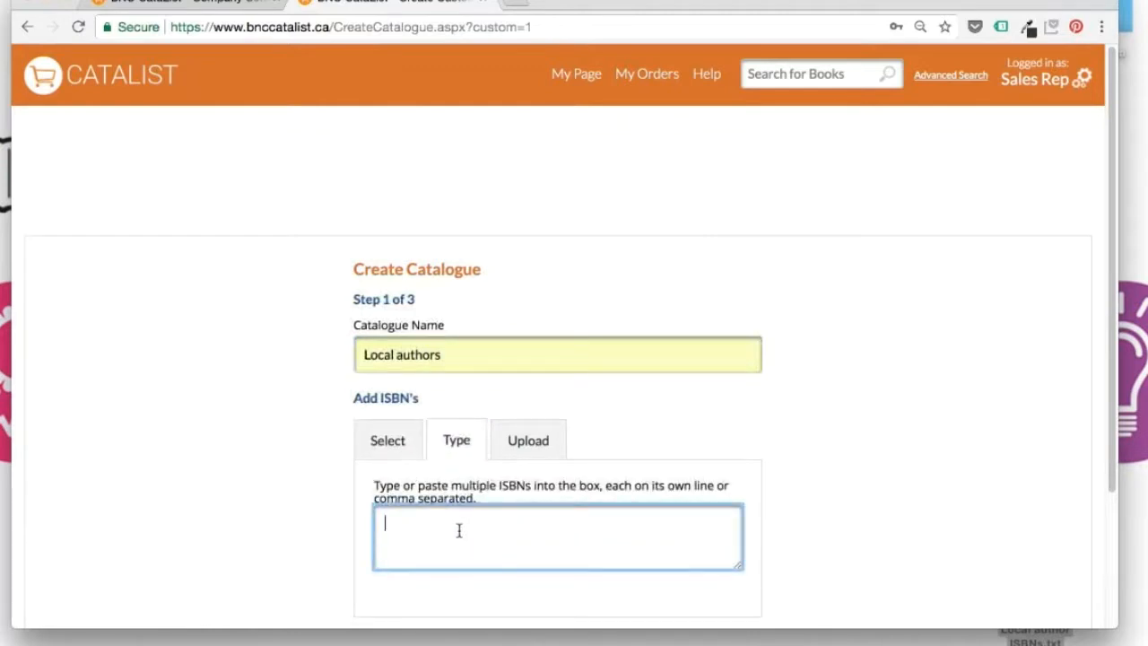
key("super+v")
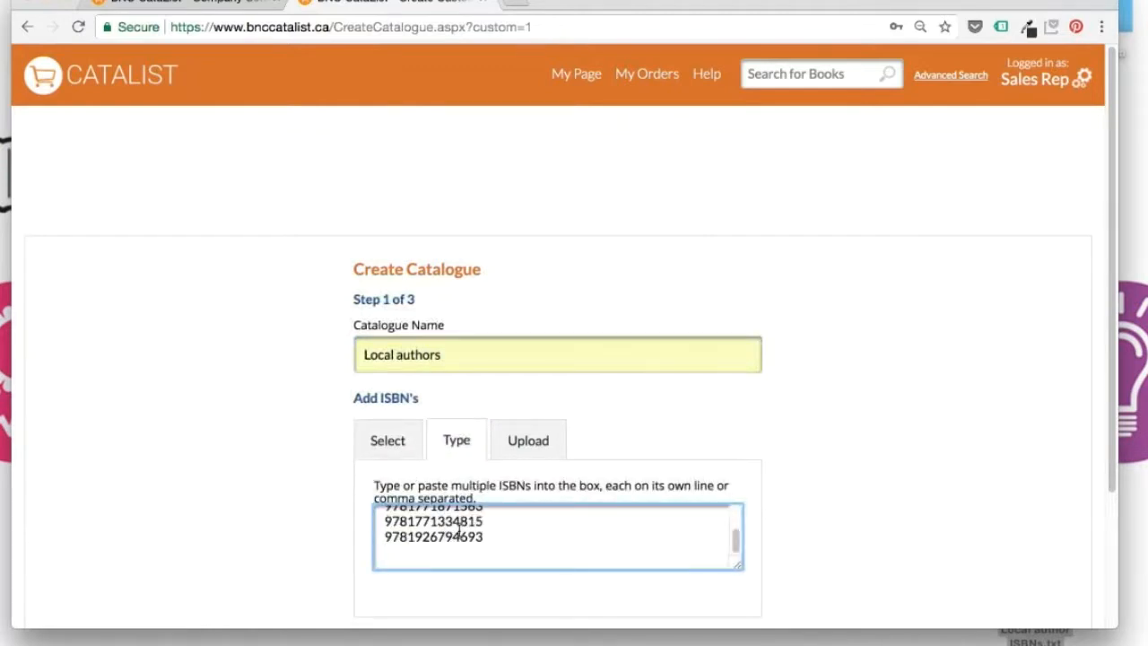
scroll(459, 529, "down", 2)
left_click(742, 612)
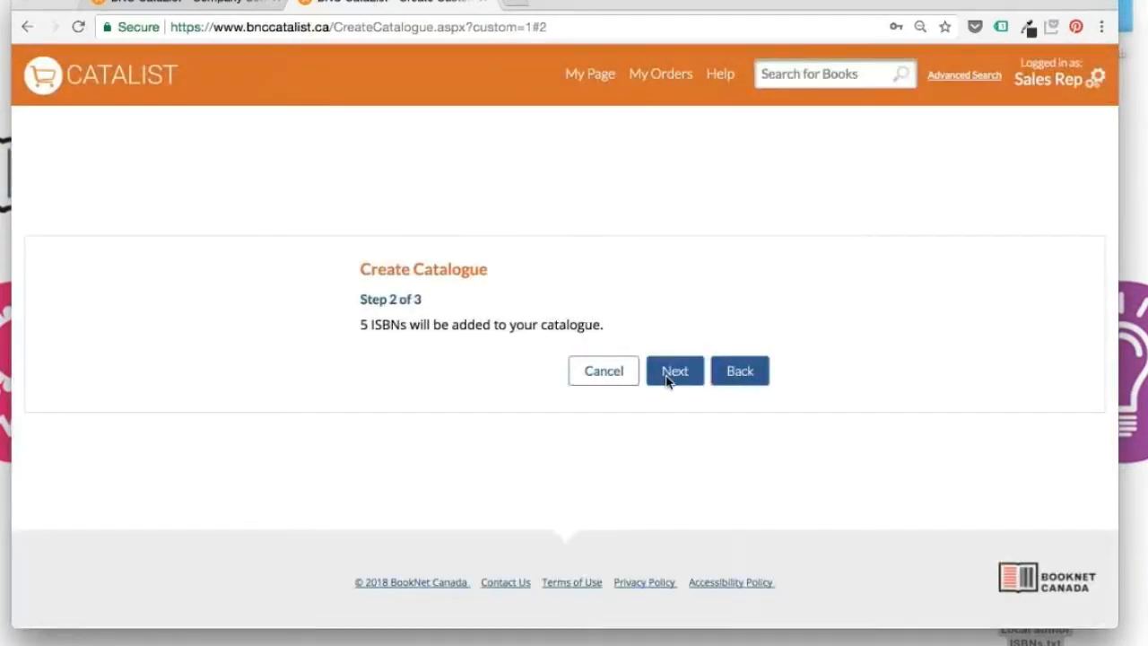
Restrict the catalogue to the Local retailers list (3 contacts) and suggest them on new shared notes
left_click(666, 379)
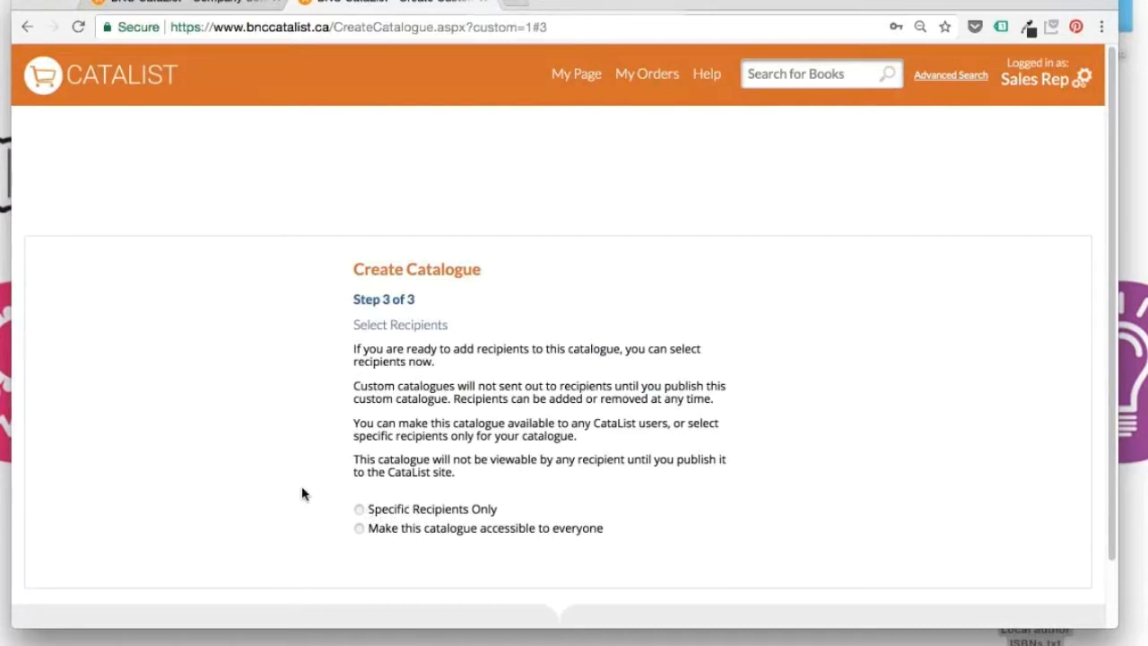
left_click(359, 511)
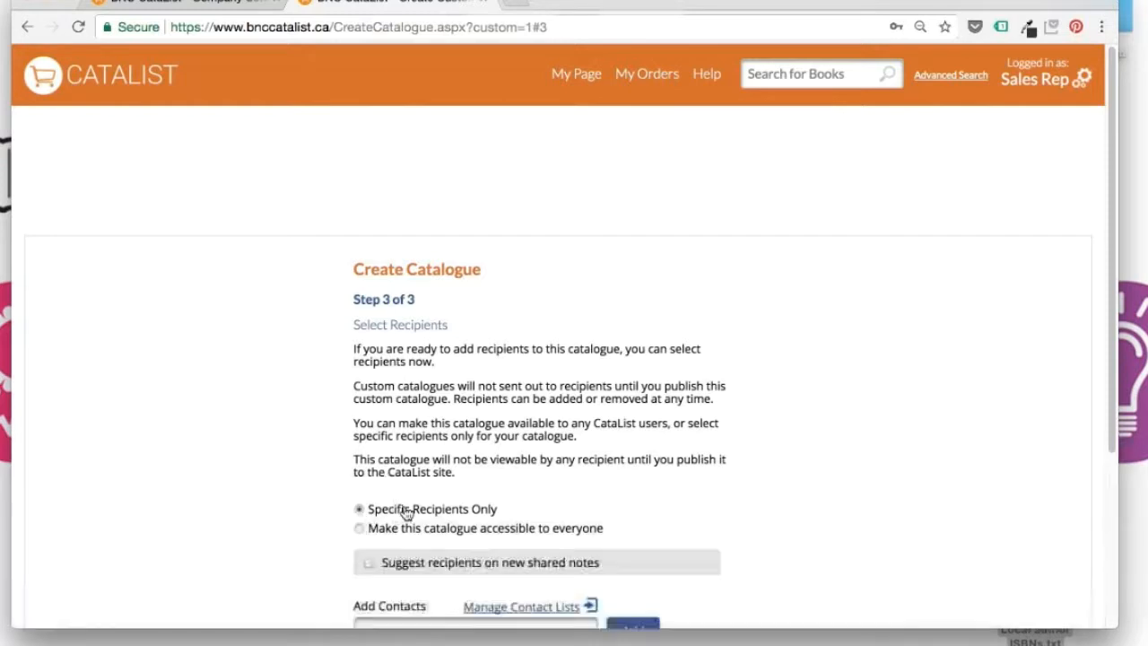
scroll(501, 500, "down", 2)
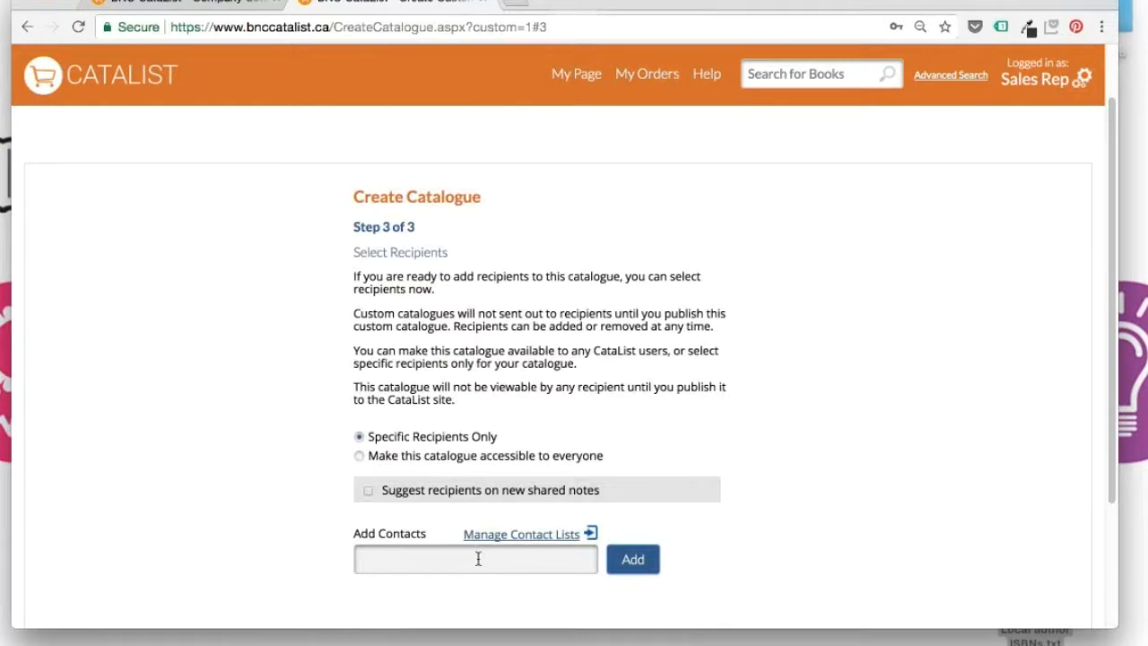
left_click(478, 559)
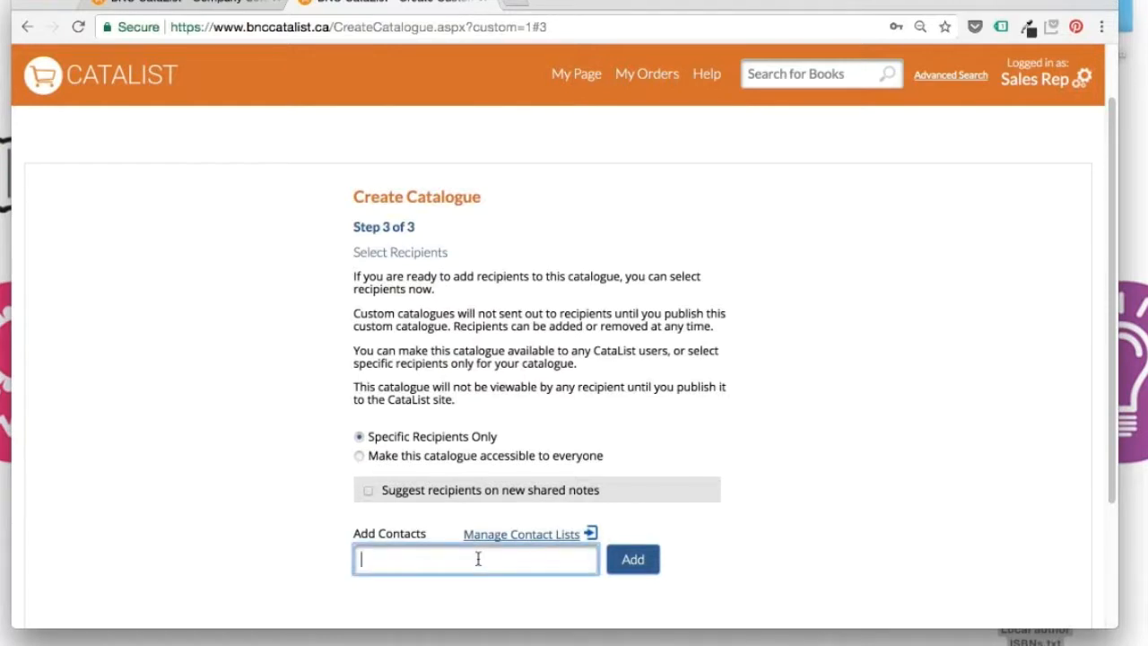
type("loca")
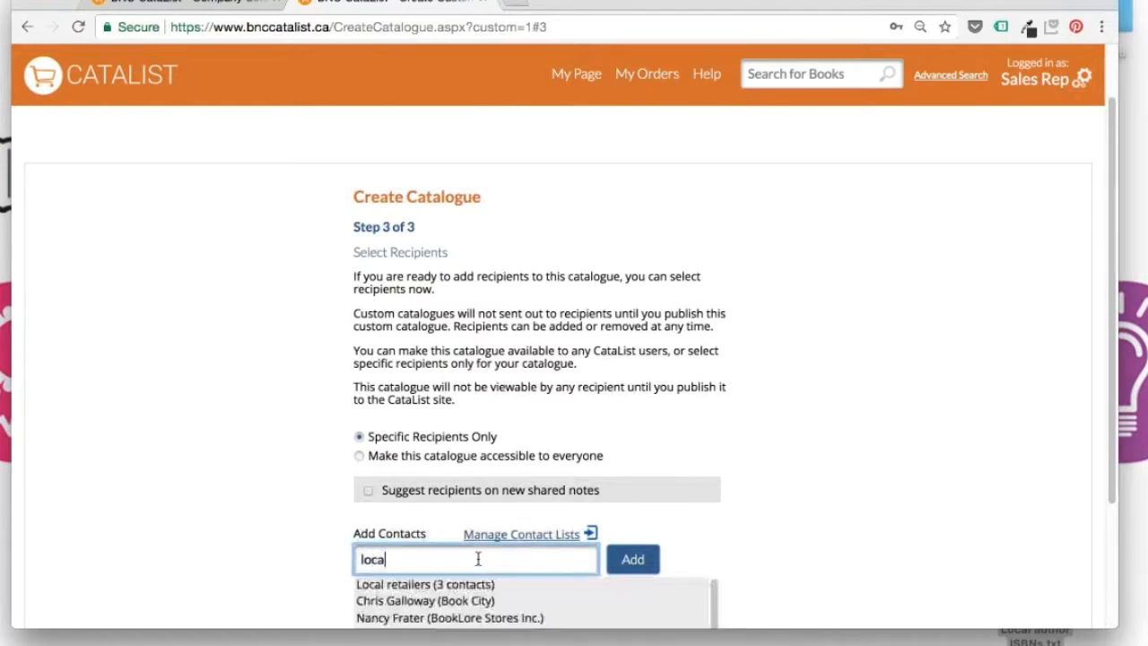
type("l")
left_click(465, 584)
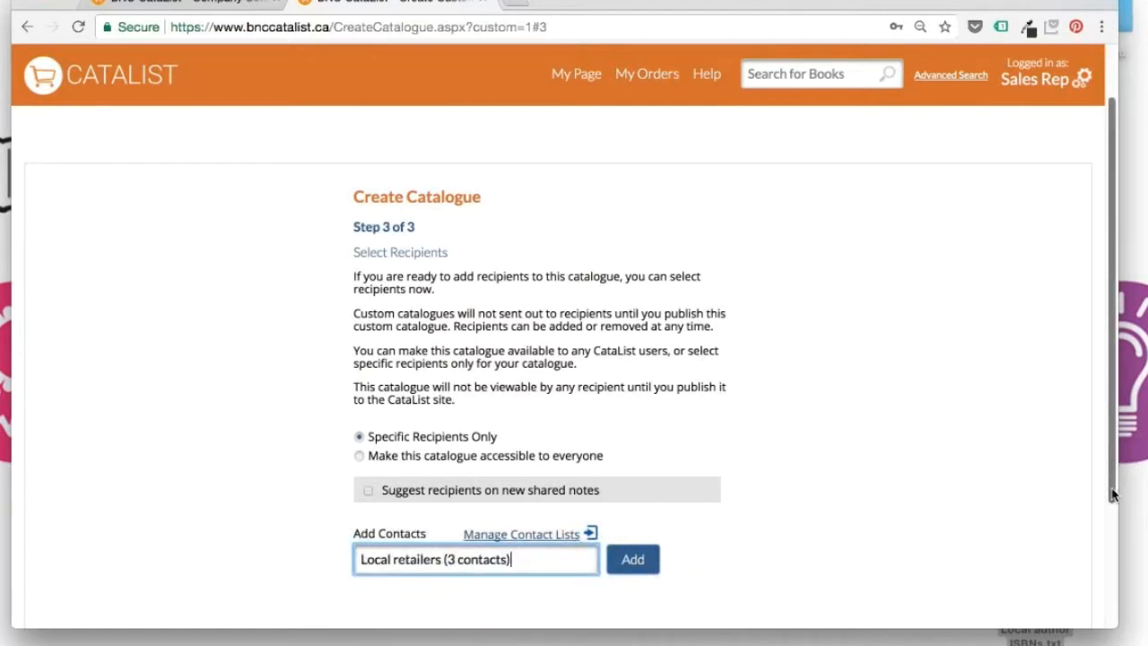
scroll(1112, 494, "down", 2)
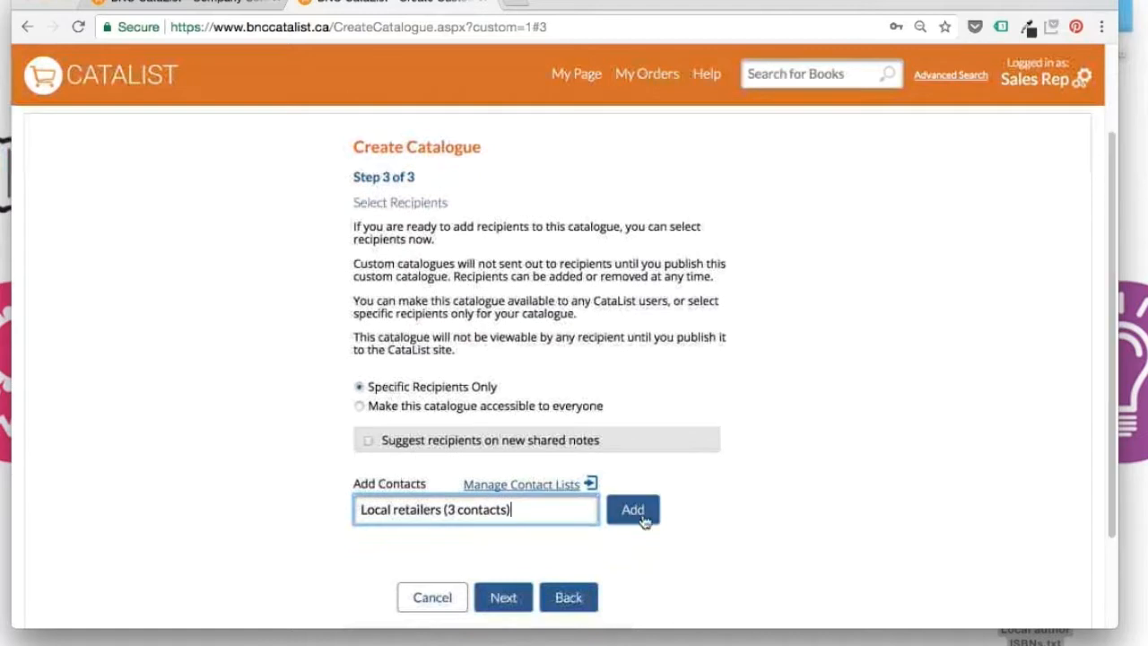
left_click(642, 518)
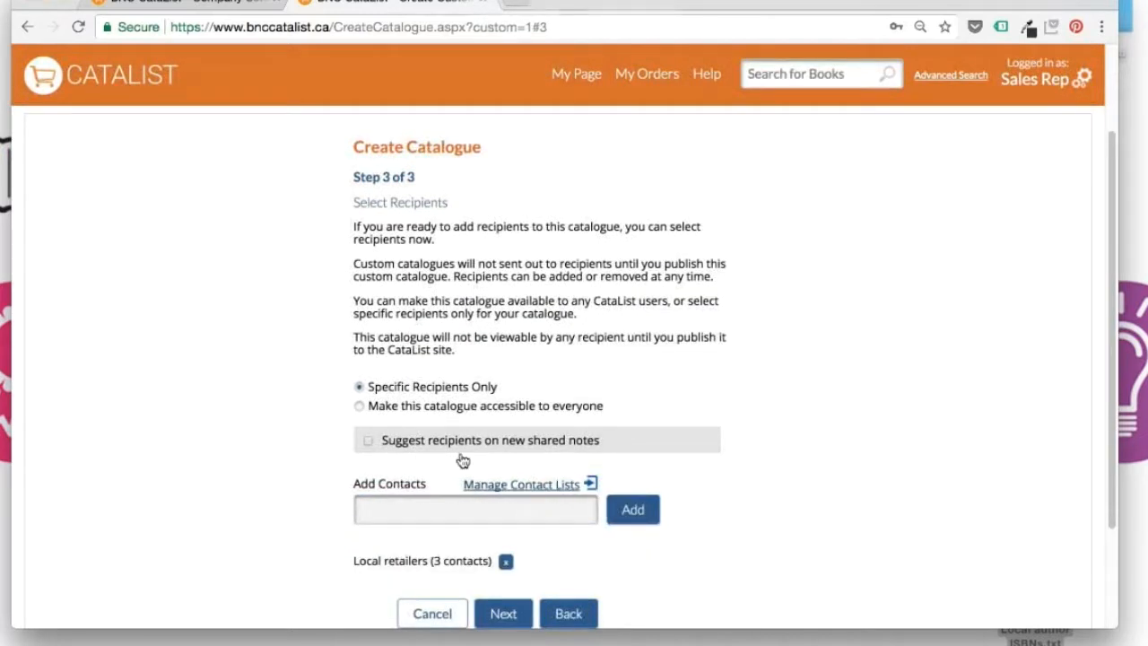
left_click(370, 442)
Finish the catalogue, set scroll view as preferred, and open Local authors
left_click(495, 615)
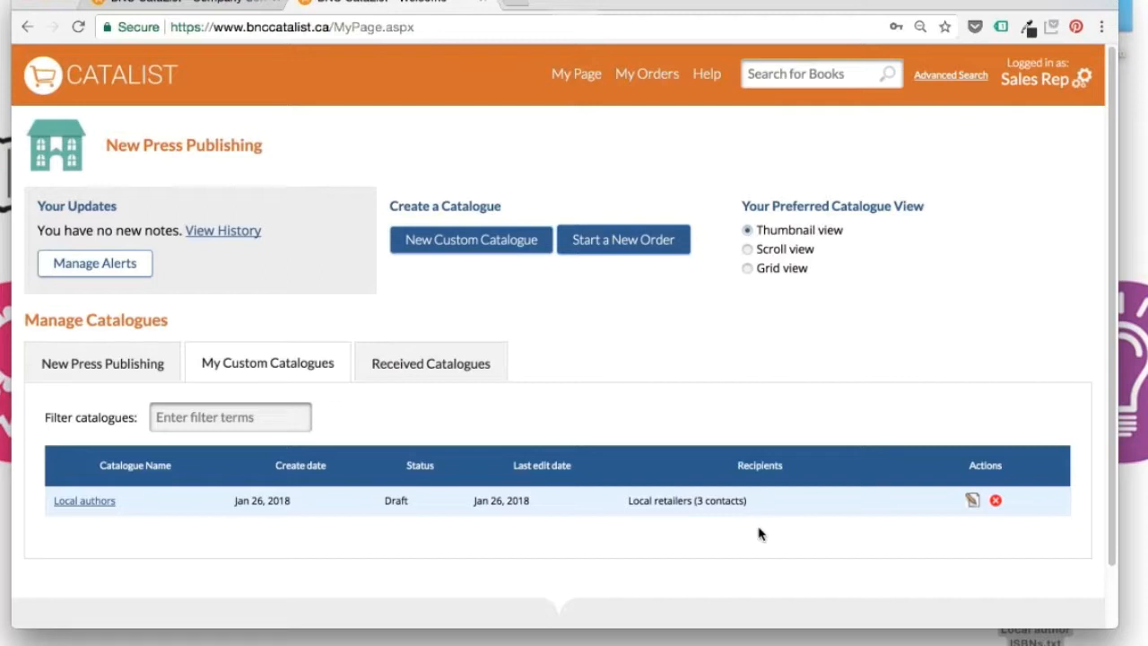
left_click(747, 248)
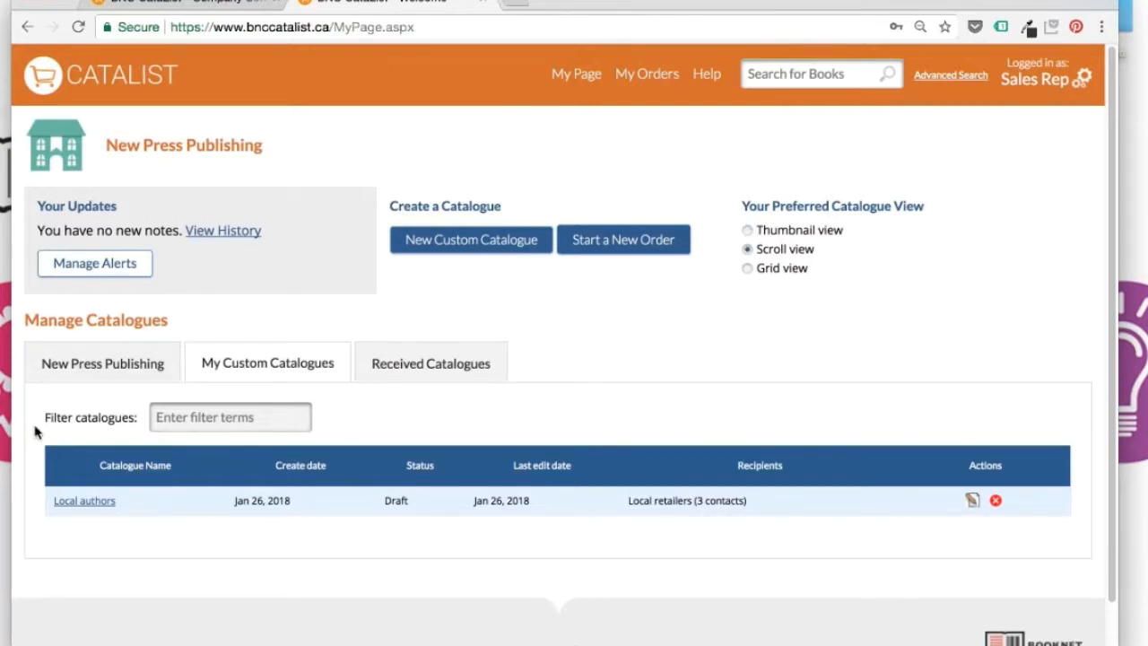
left_click(65, 502)
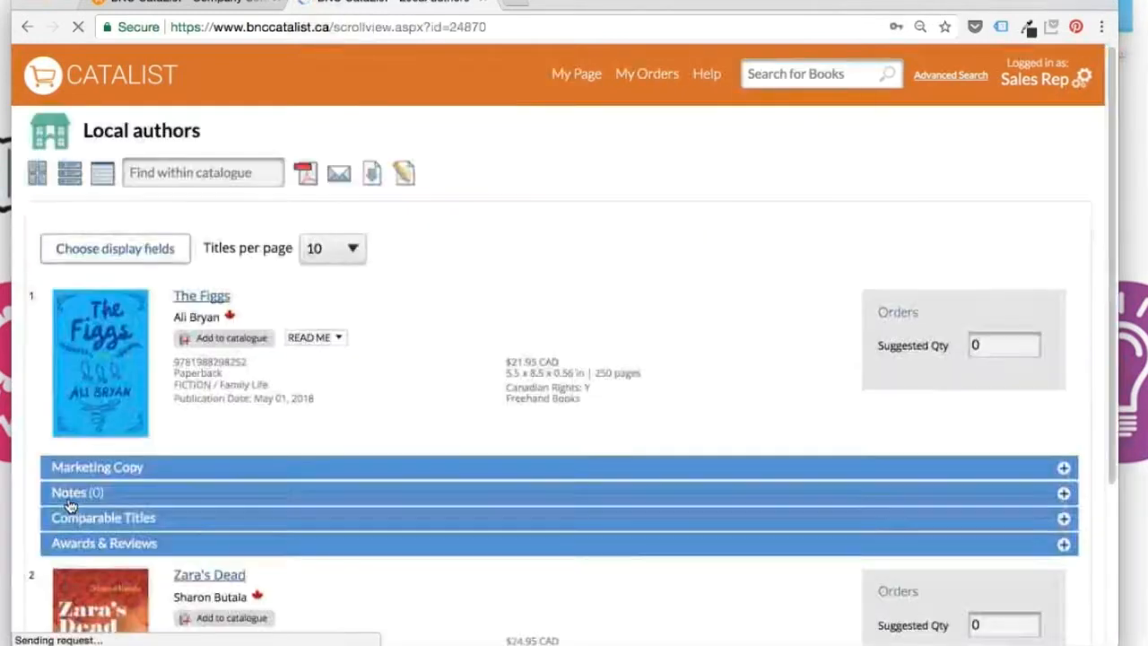
Add the note 'Author is from Calgary.' to The Figgs and share it with Local retailers
left_click(49, 475)
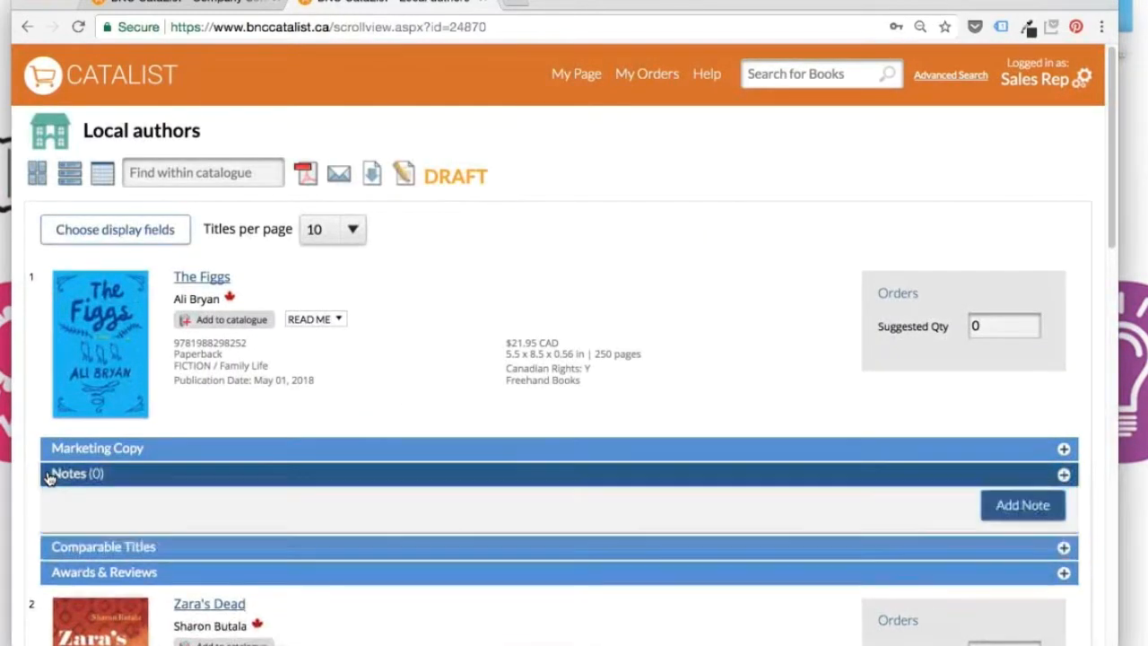
left_click(1025, 538)
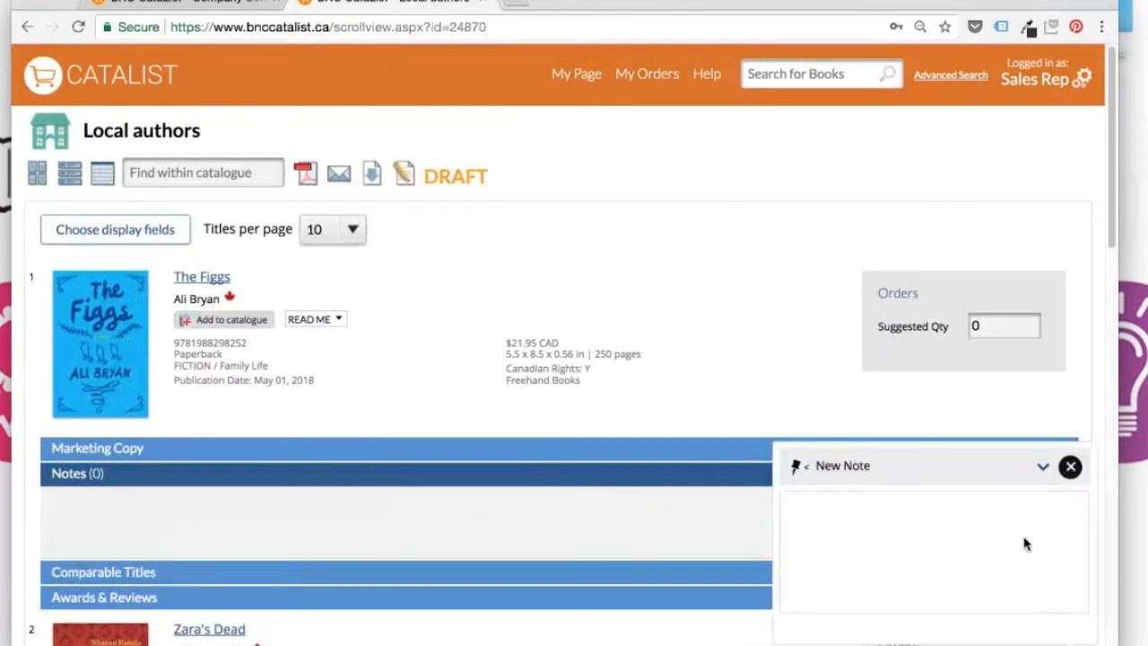
left_click(873, 525)
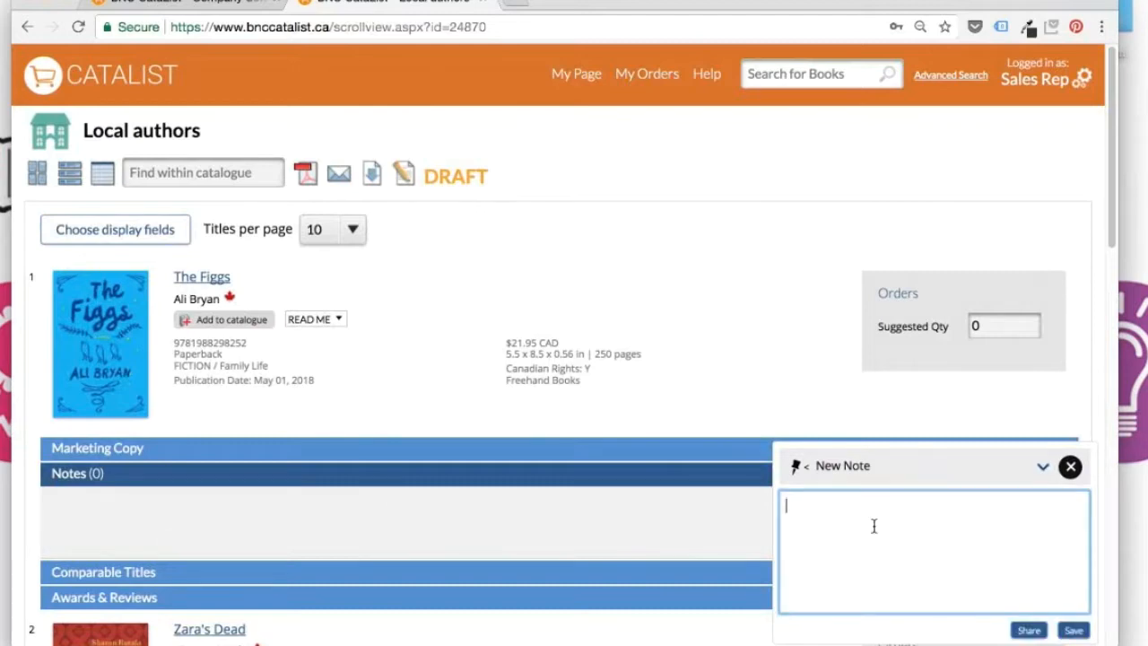
type("Author is from Calgary.")
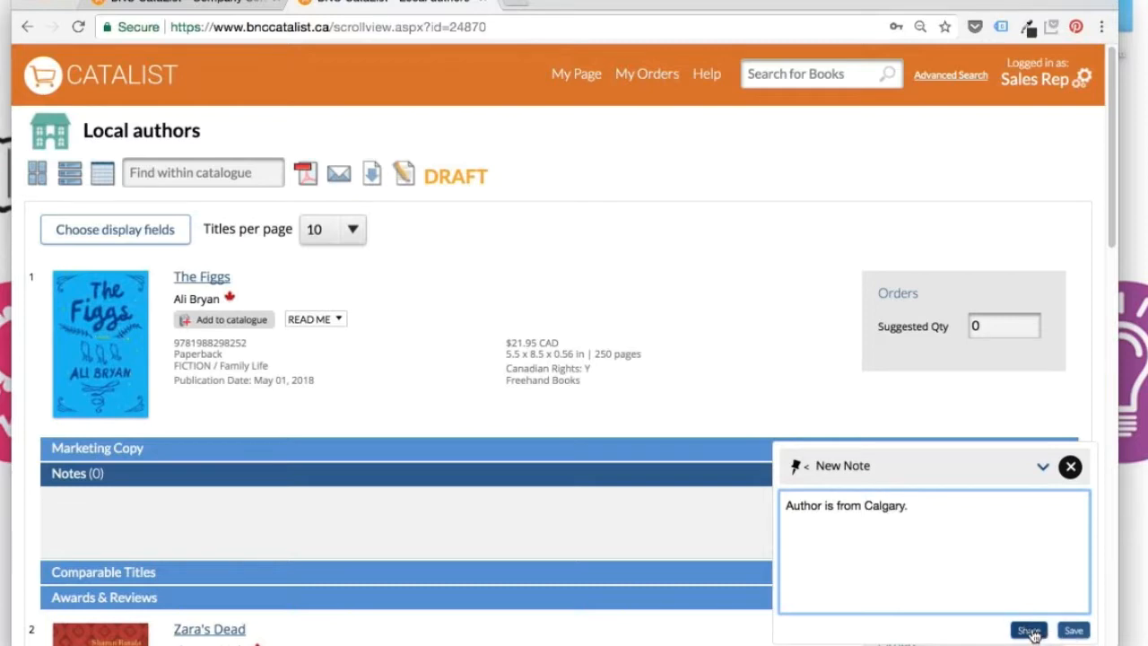
left_click(1029, 630)
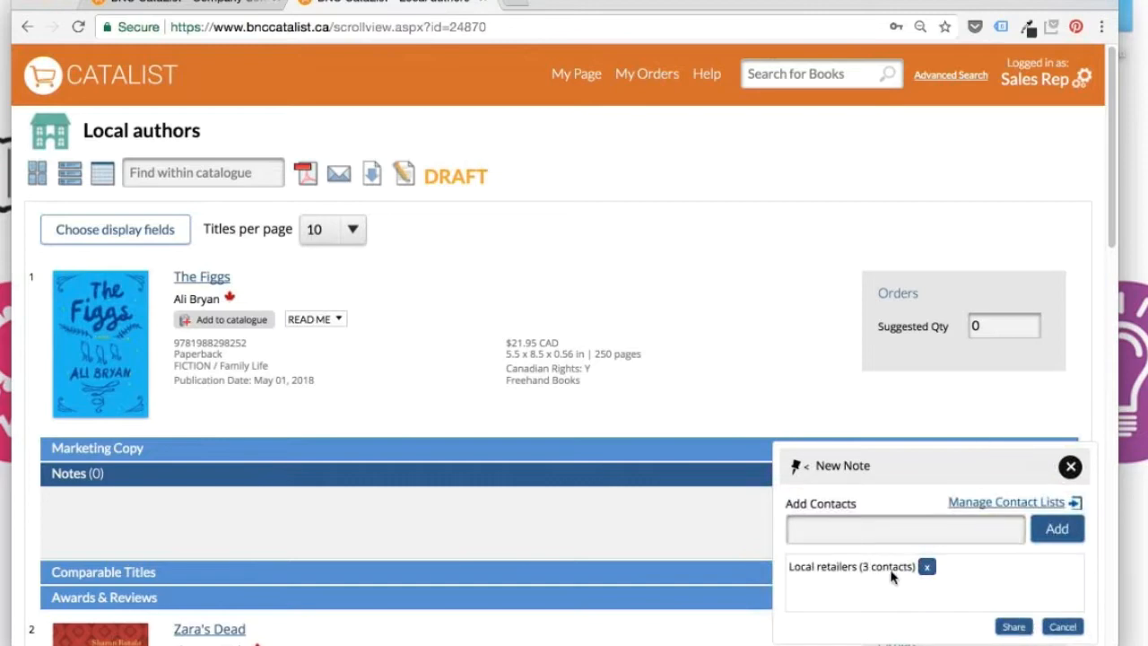
left_click(1014, 630)
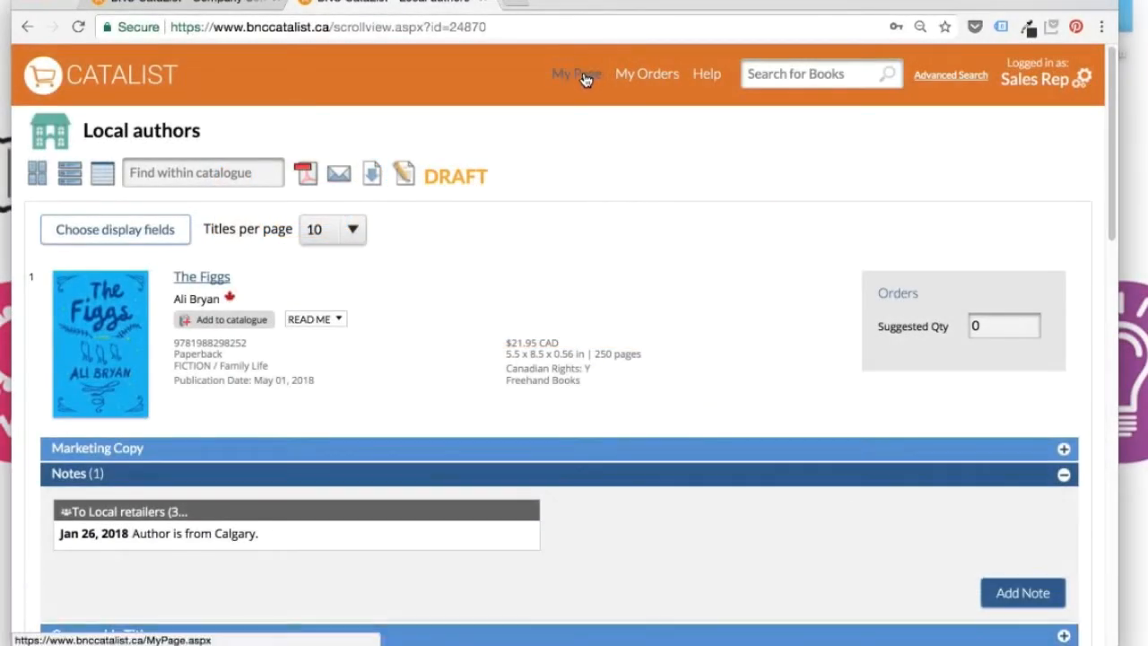
Go back to Settings via the gear menu and view the three contact lists
left_click(1082, 80)
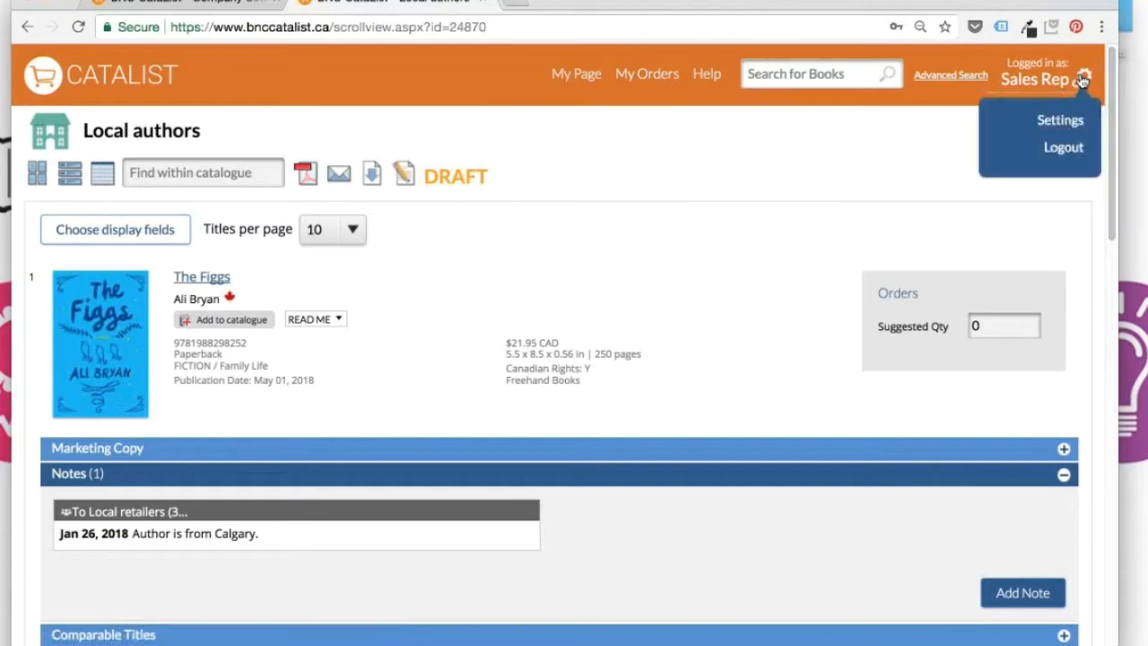
left_click(1075, 129)
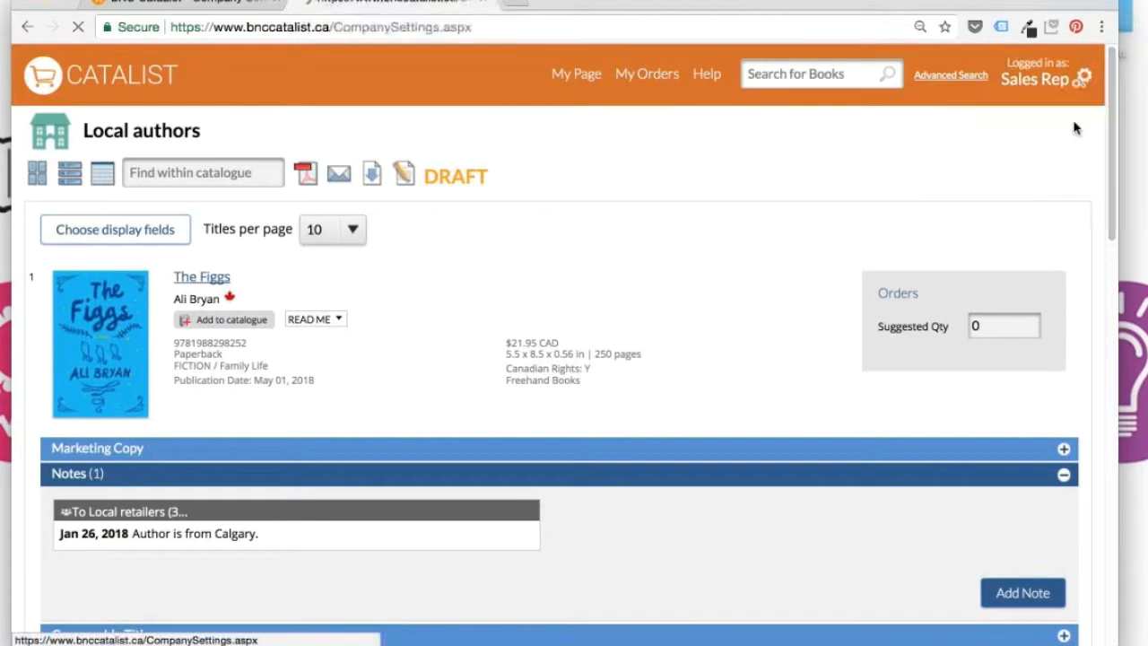
left_click(256, 178)
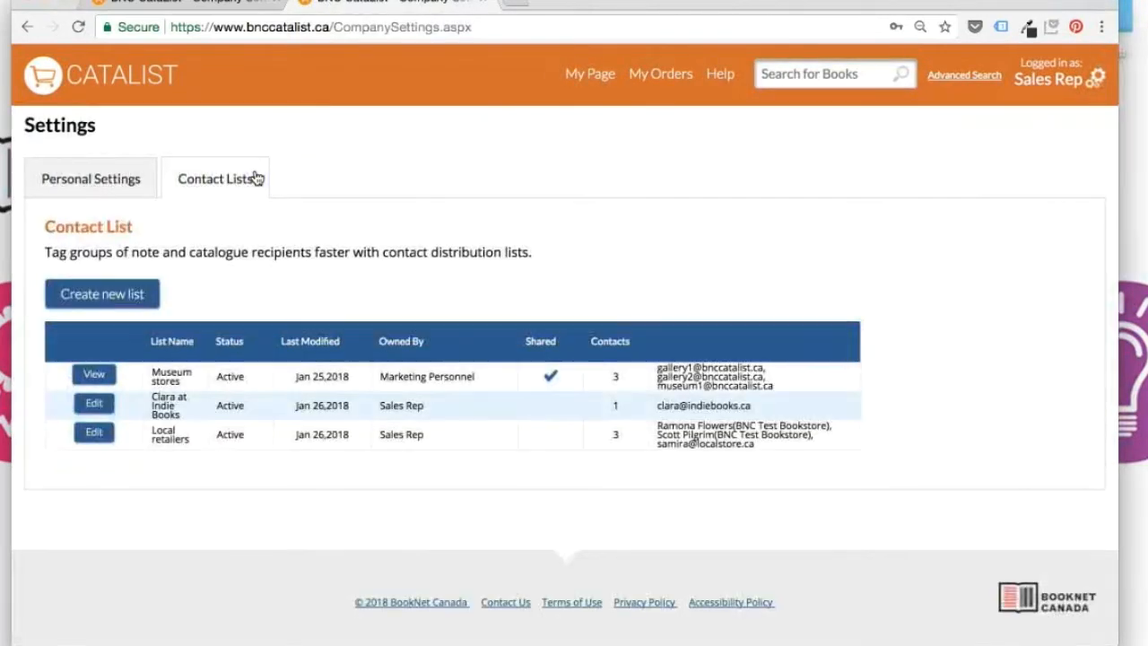
Add a new store buyer's e-mail to Local retailers, save it, and return to My Page
left_click(93, 434)
left_click(92, 428)
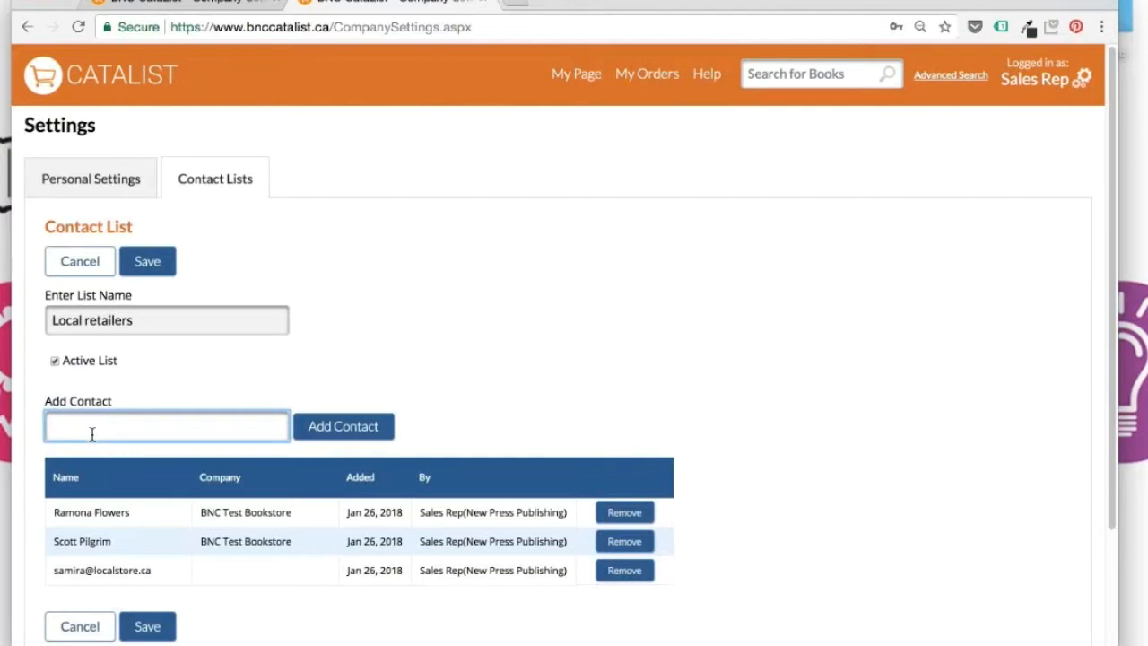
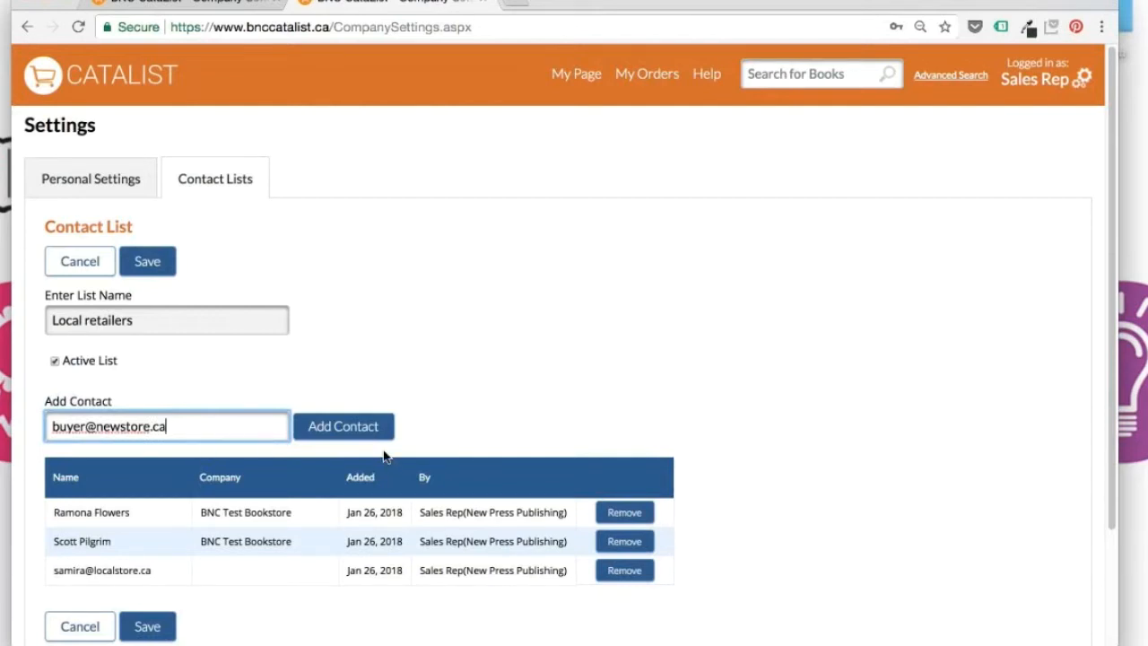
left_click(359, 439)
scroll(181, 607, "down", 1)
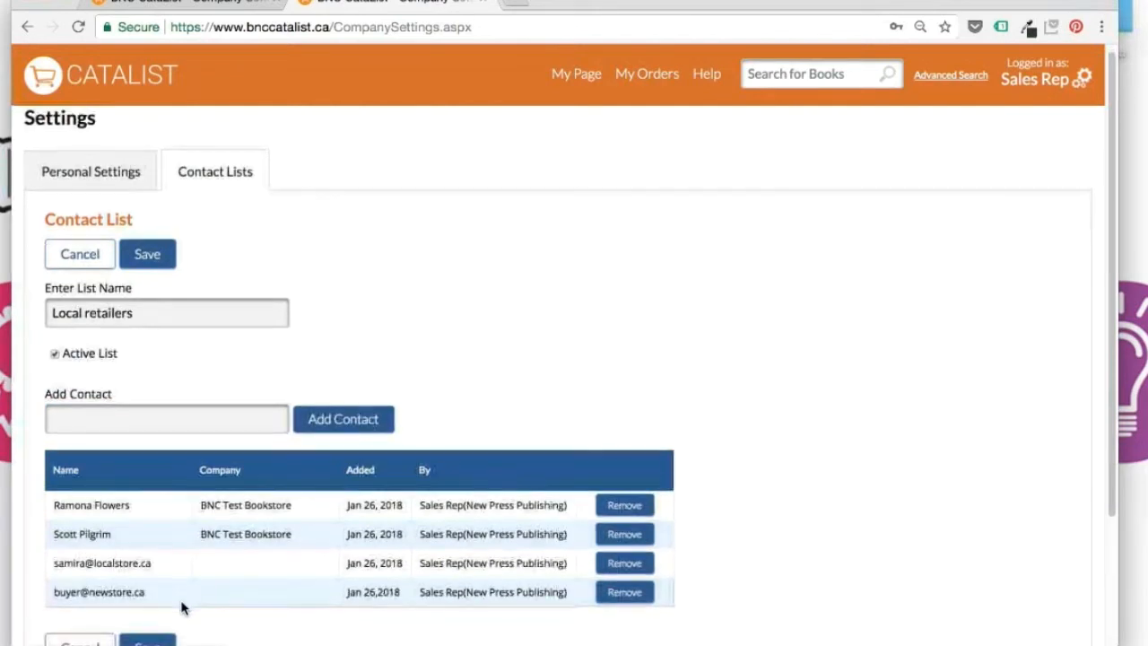
left_click(162, 641)
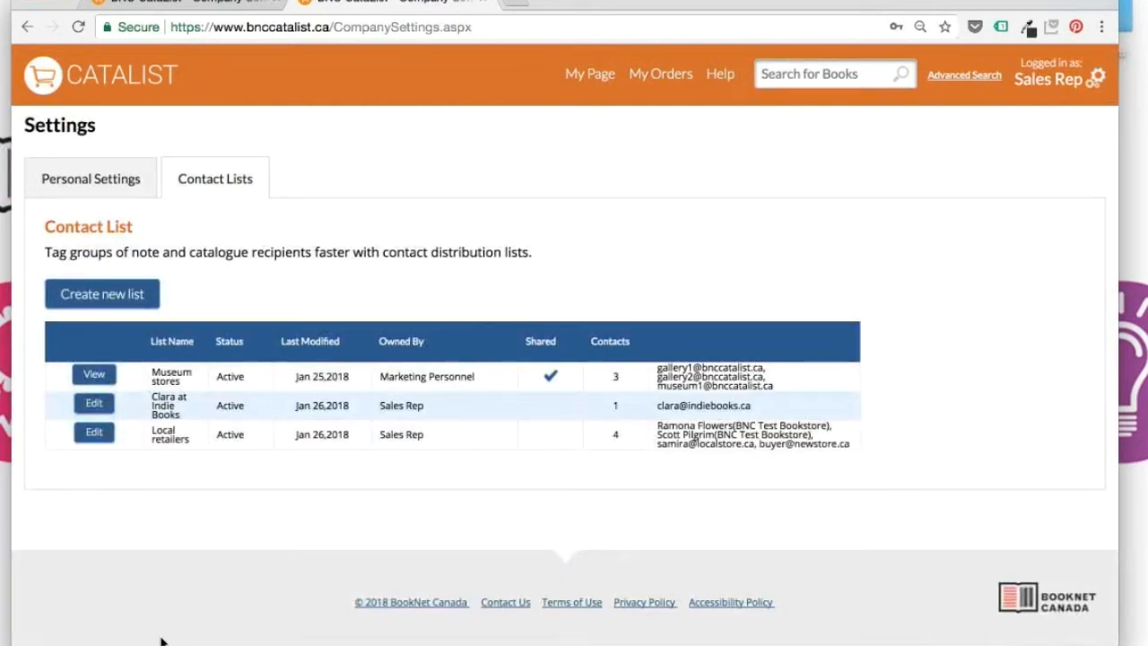
left_click(587, 76)
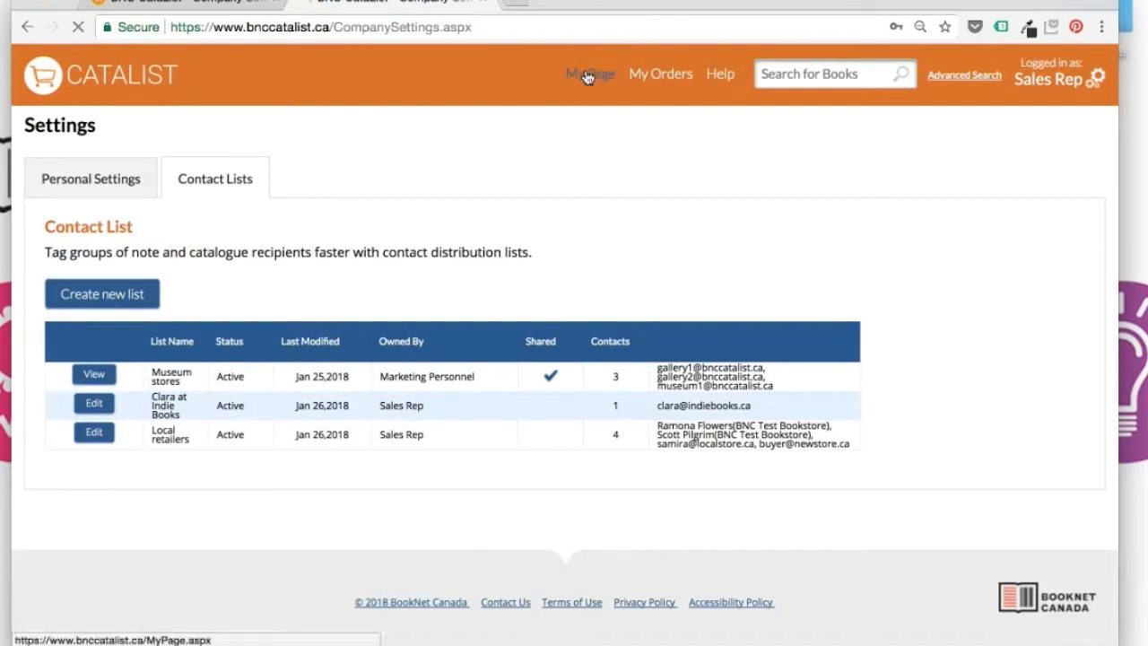